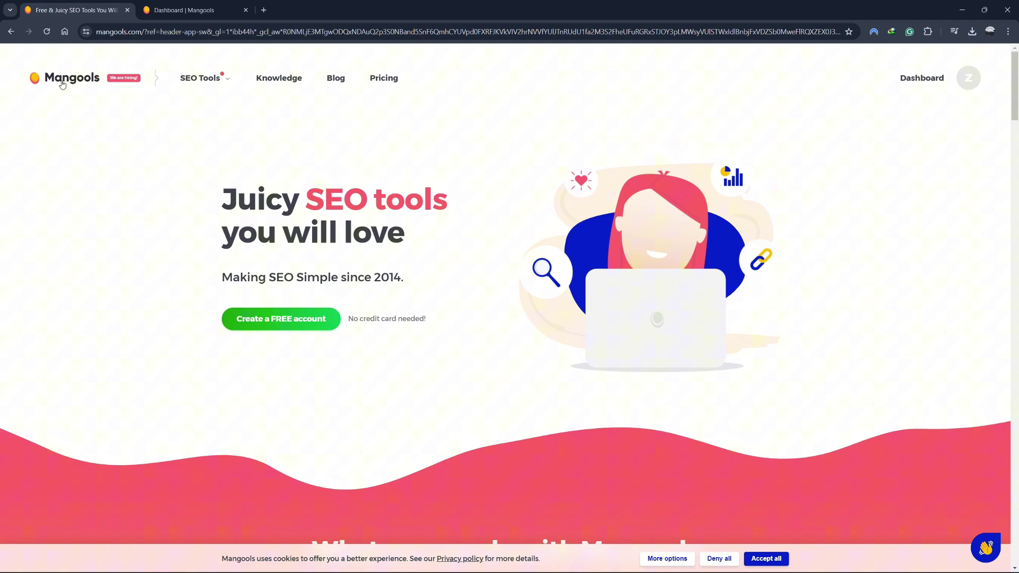
- Highlight the 'SEO tools' headline phrase while reviewing the pricing plans comparison
left_click_drag(294, 194, 453, 218)
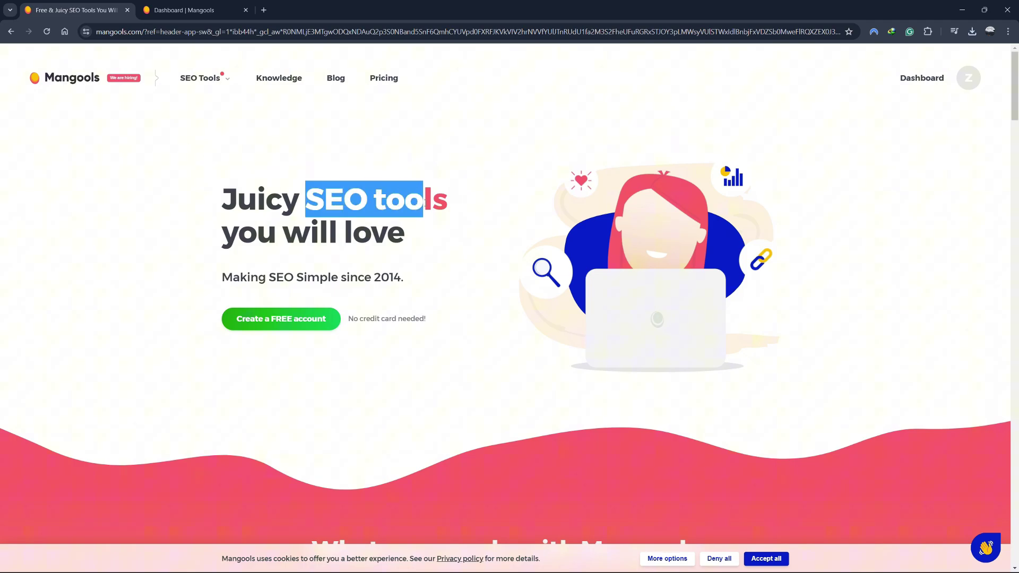
left_click(458, 249)
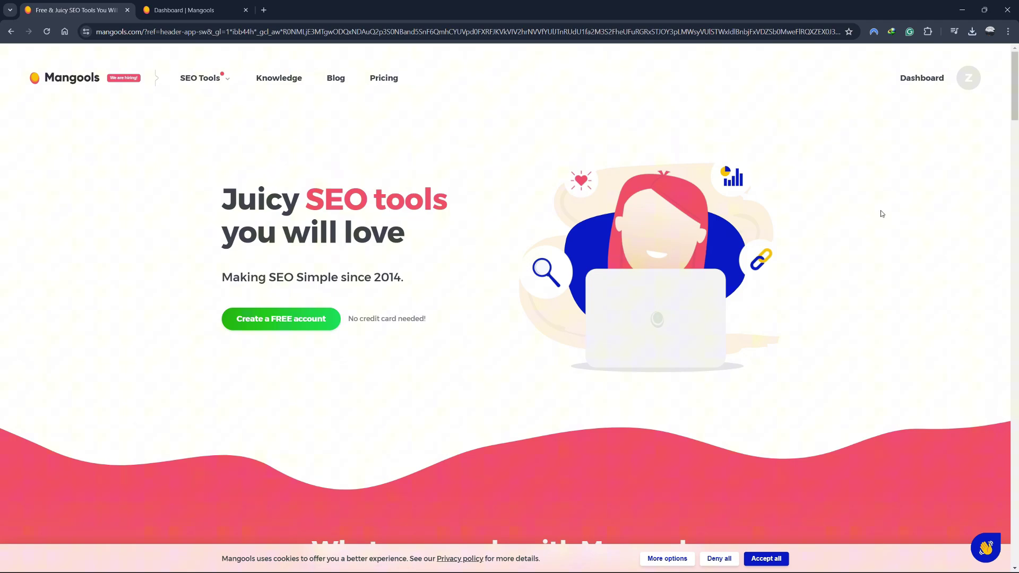
scroll(919, 195, "down", 2)
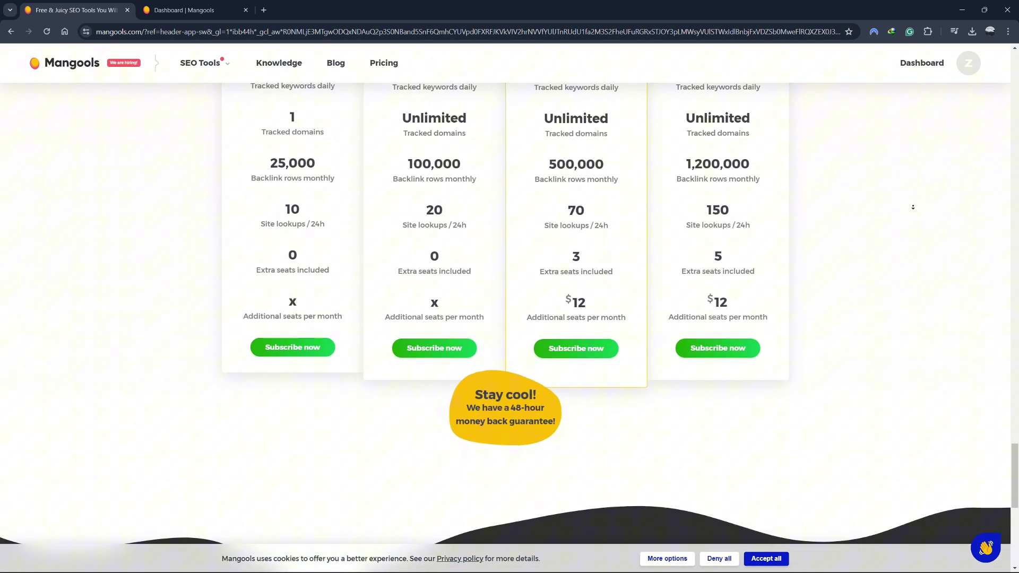
middle_click(914, 210)
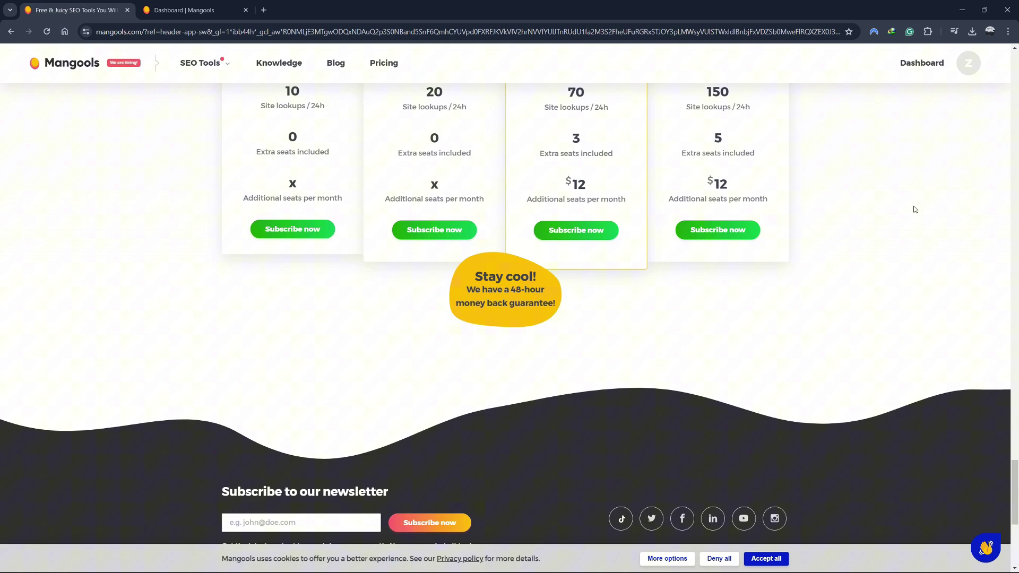
left_click_drag(1015, 490, 1015, 76)
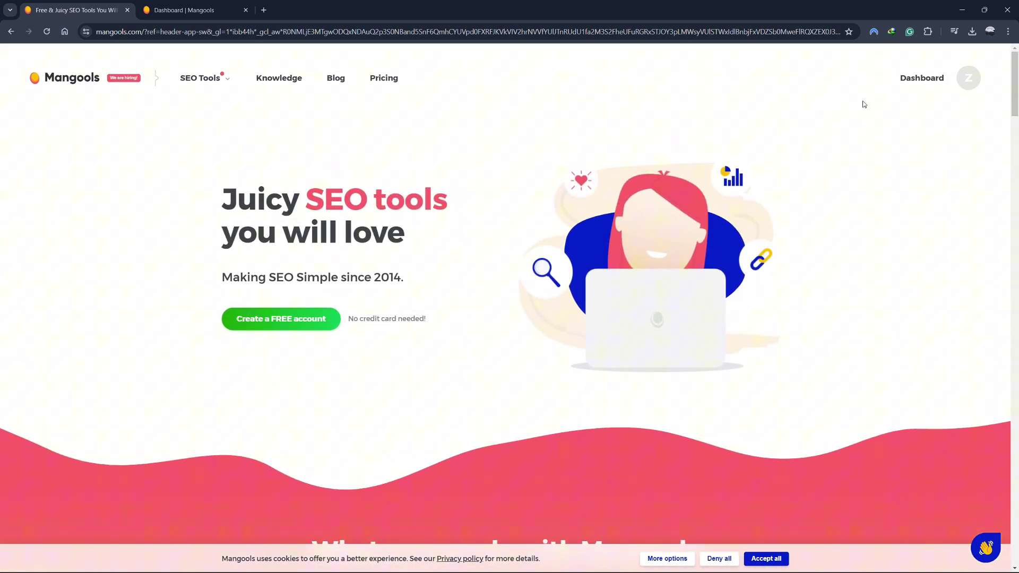
- Switch to the Mangools dashboard and highlight the '5 tools for all your SEO needs' heading
left_click(207, 9)
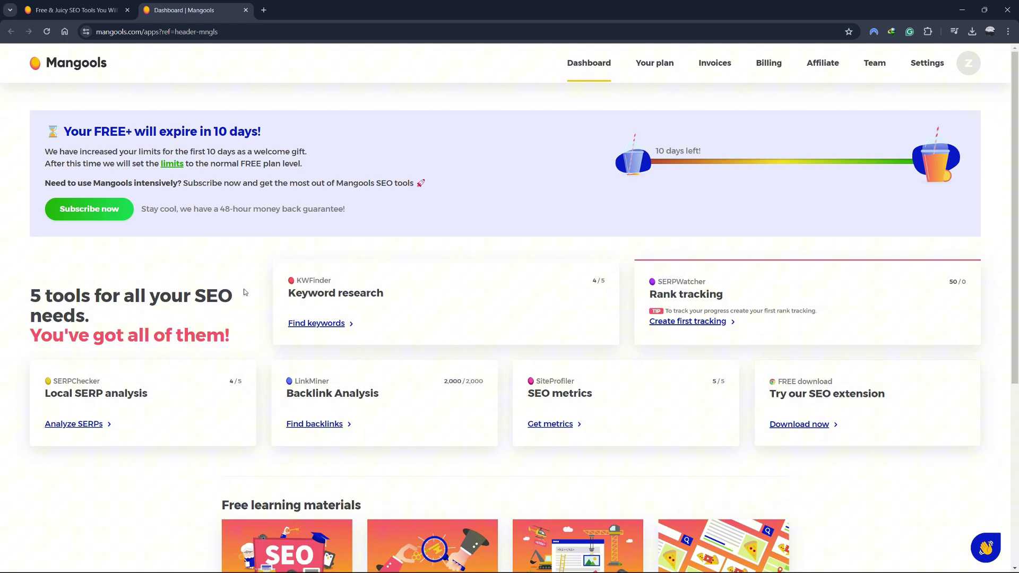
left_click_drag(17, 302, 219, 315)
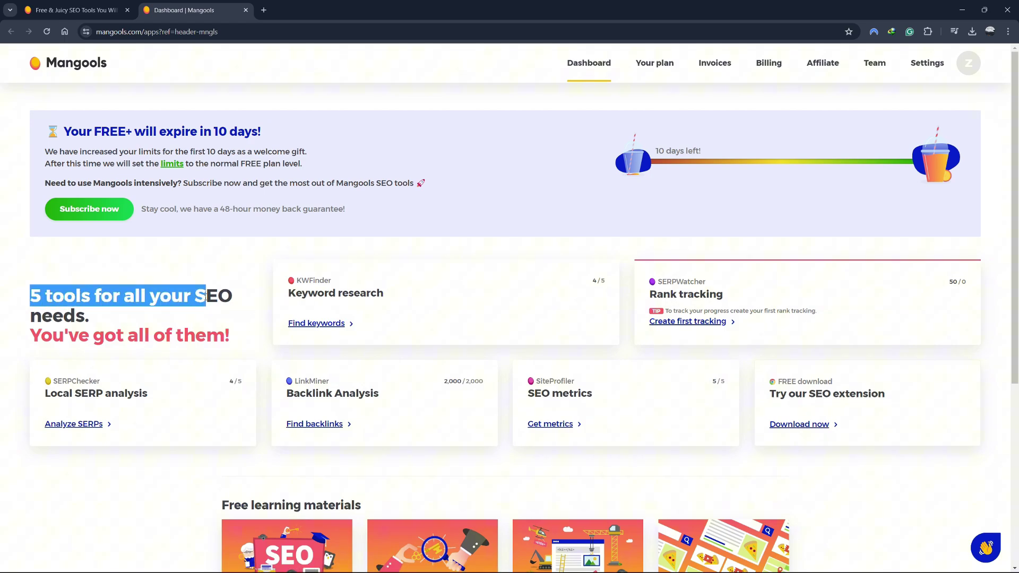
left_click(139, 258)
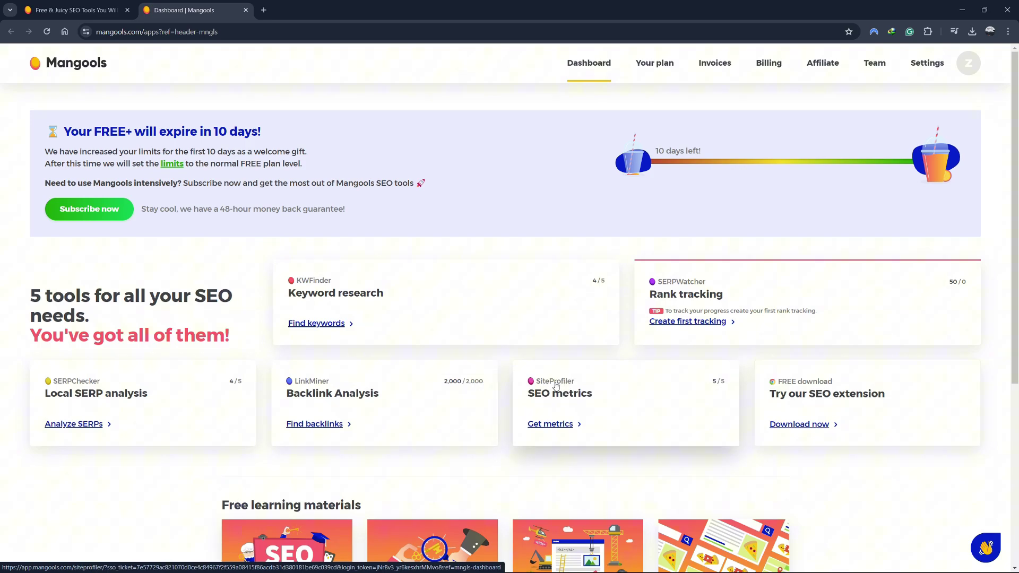
- Find keyword ideas for 'tires' in KWFinder
left_click(323, 289)
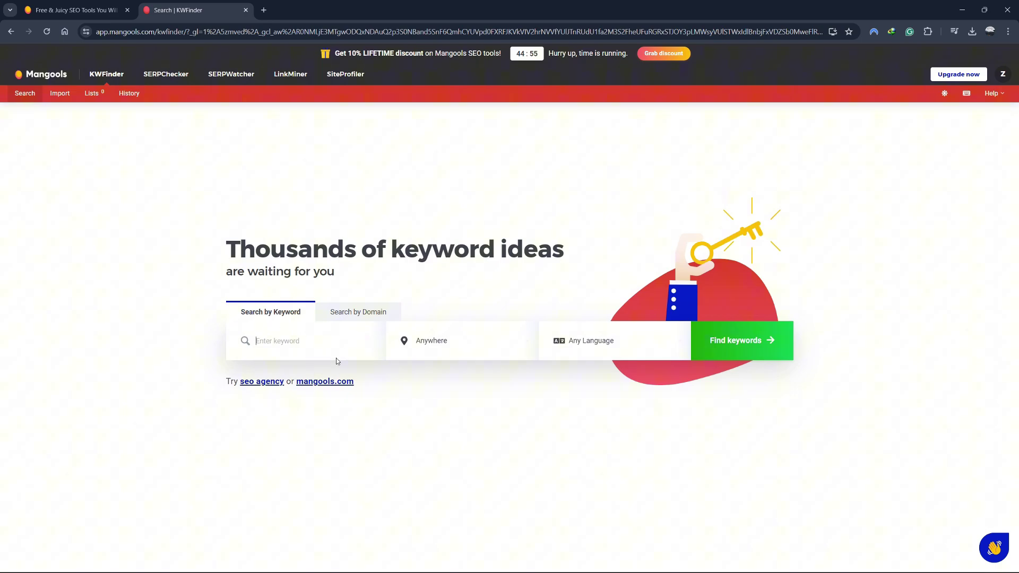
type("tires")
key("ctrl+a")
left_click(279, 340)
left_click(714, 352)
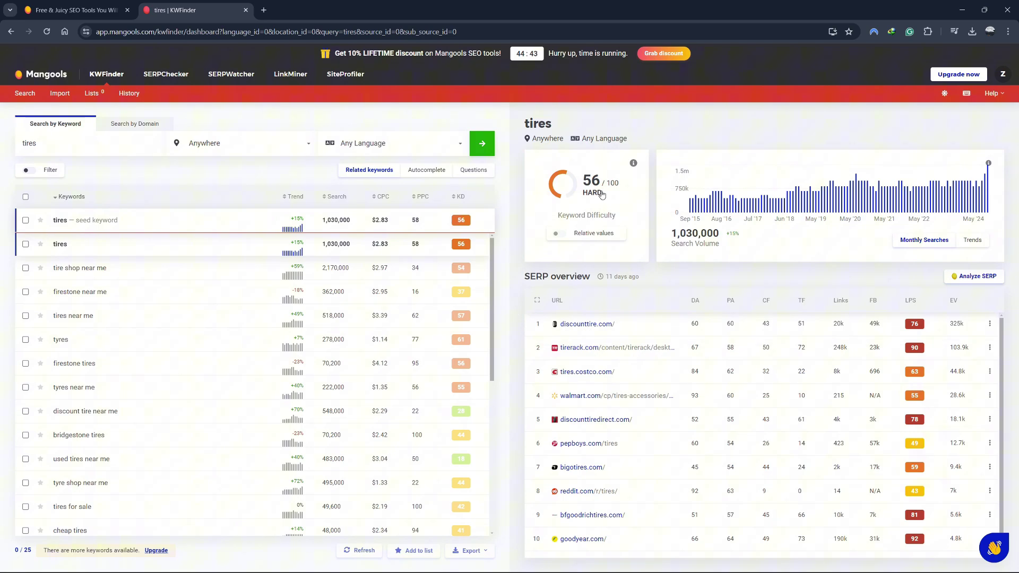
mouse_move(182, 363)
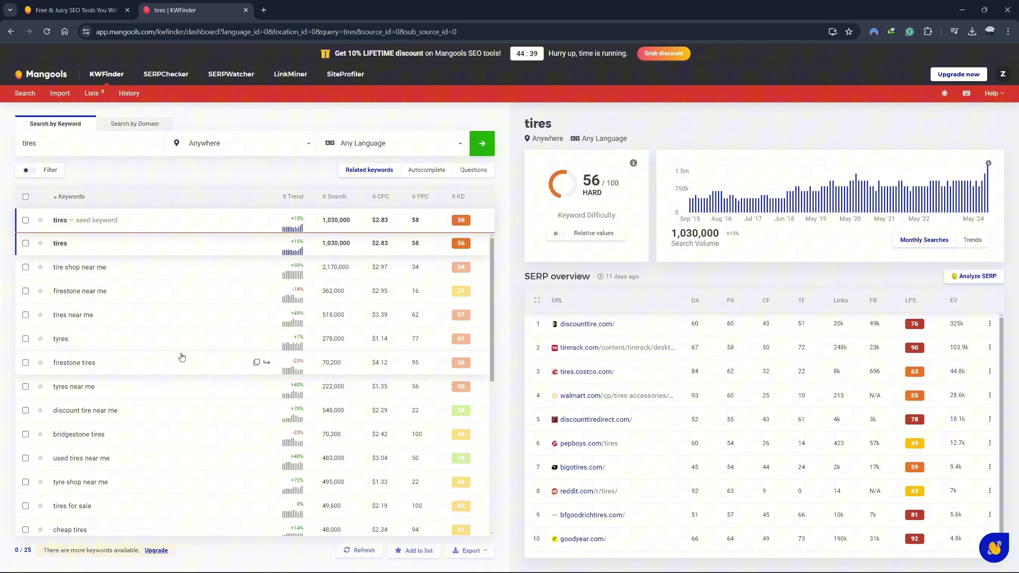
scroll(182, 357, "down", 3)
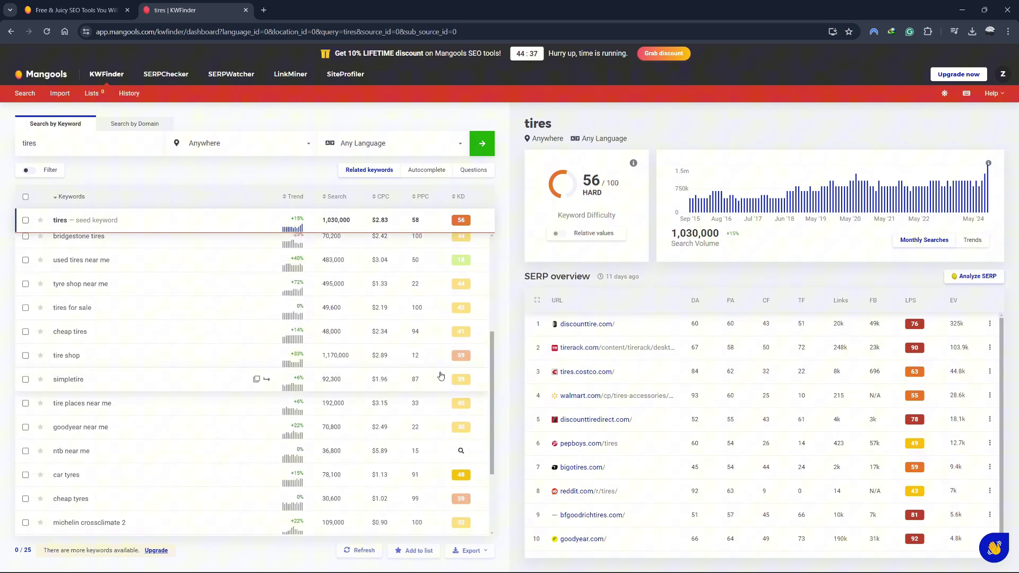
mouse_move(460, 450)
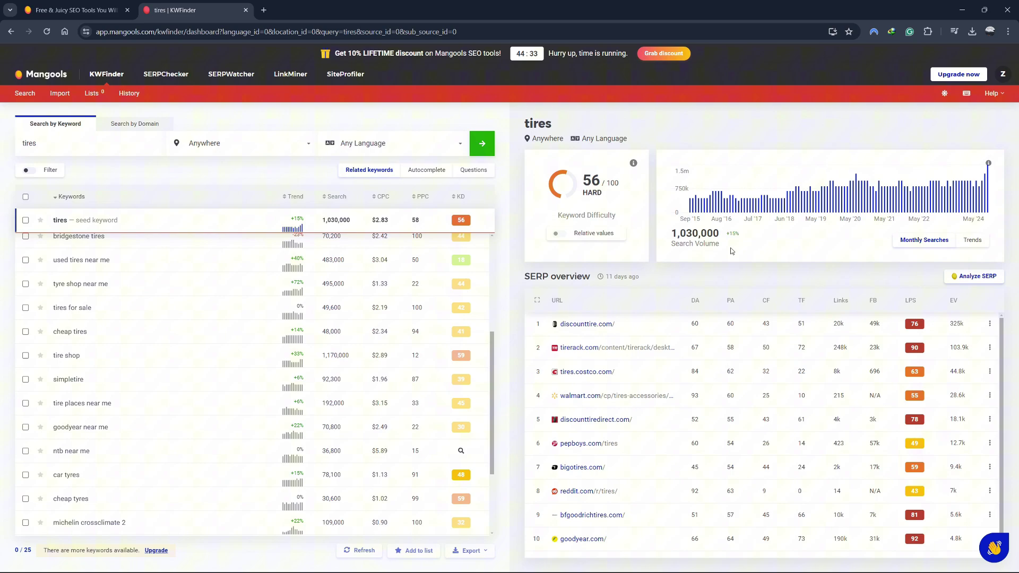
- Highlight the Keyword Difficulty label in the tires keyword results
left_click_drag(554, 215, 618, 217)
left_click(625, 191)
scroll(605, 383, "down", 1)
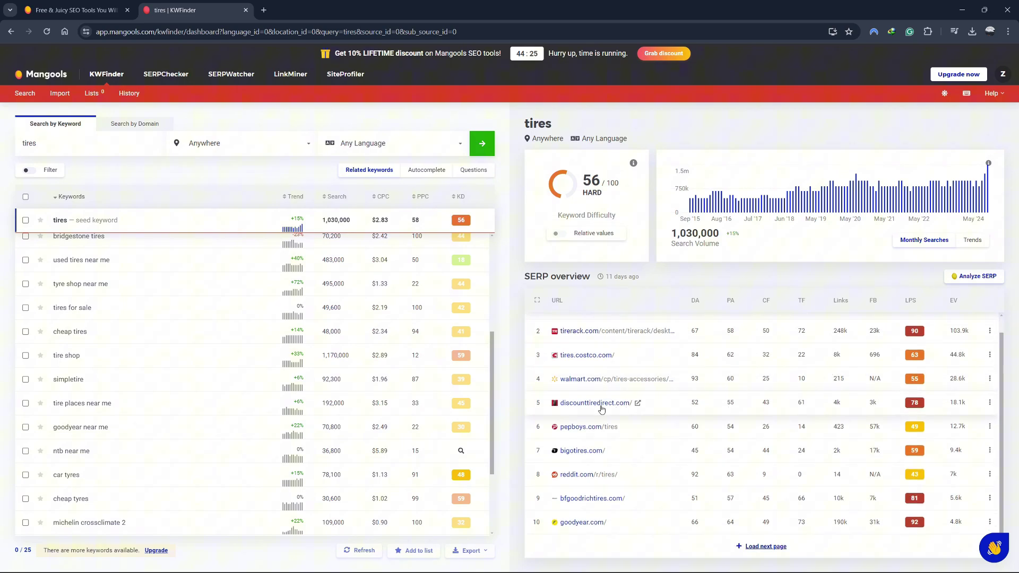
scroll(601, 410, "up", 1)
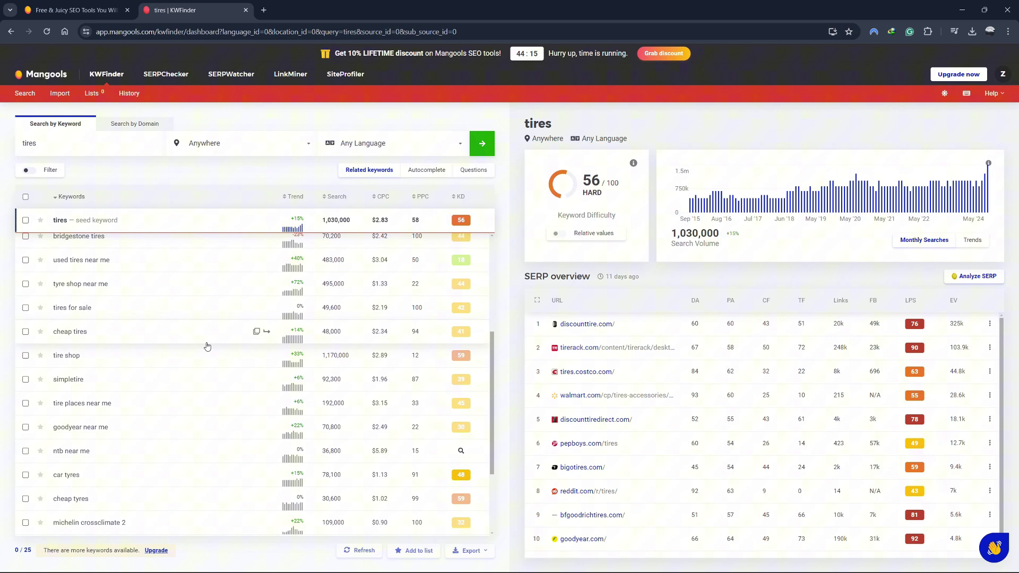
scroll(228, 347, "up", 3)
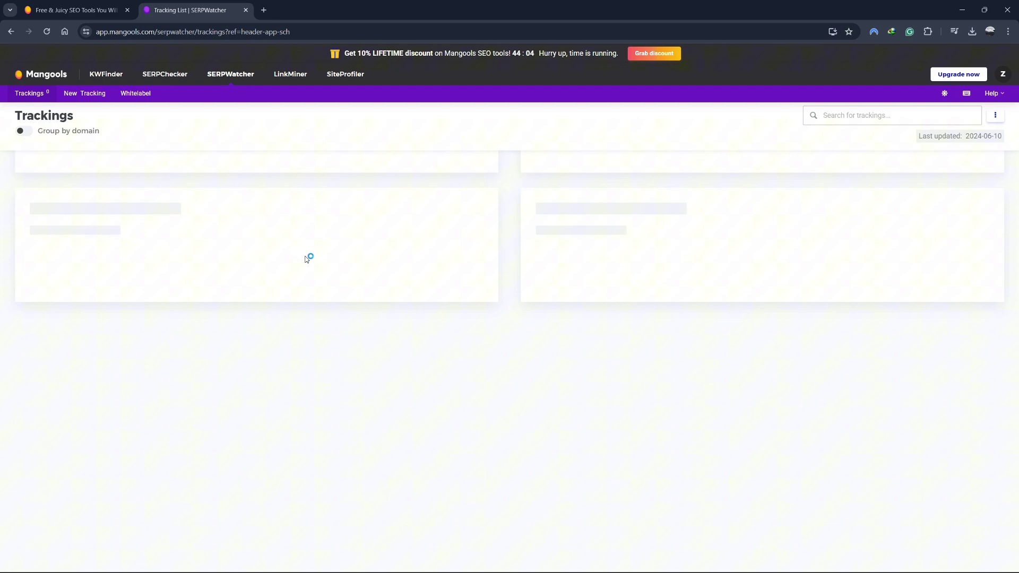
- Start tracking keyword 'tires' for domain google.com, then open the new tracking
left_click(494, 394)
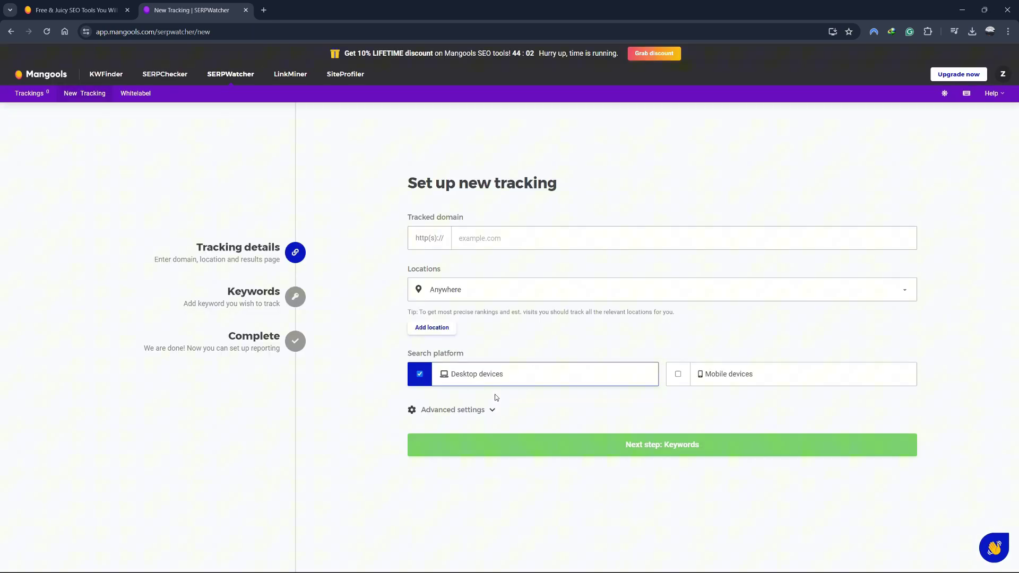
left_click(478, 238)
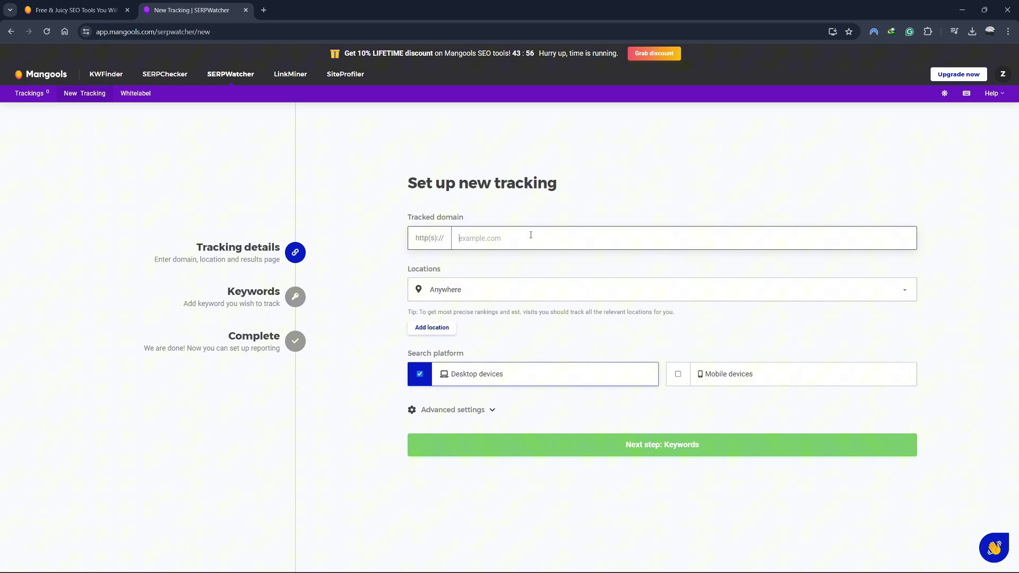
type("Google.com")
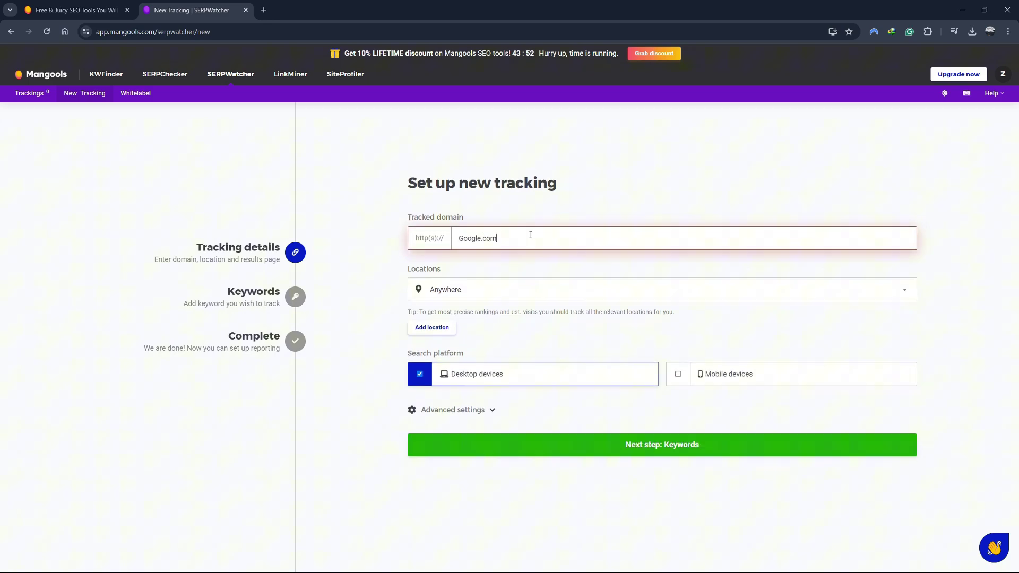
left_click(659, 444)
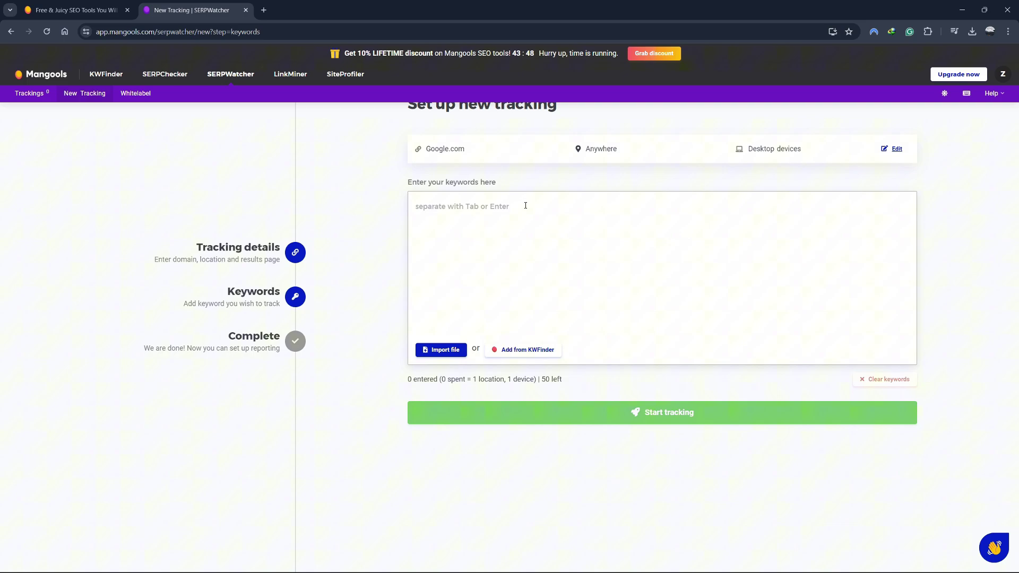
left_click(525, 205)
type("Tires")
left_click(610, 418)
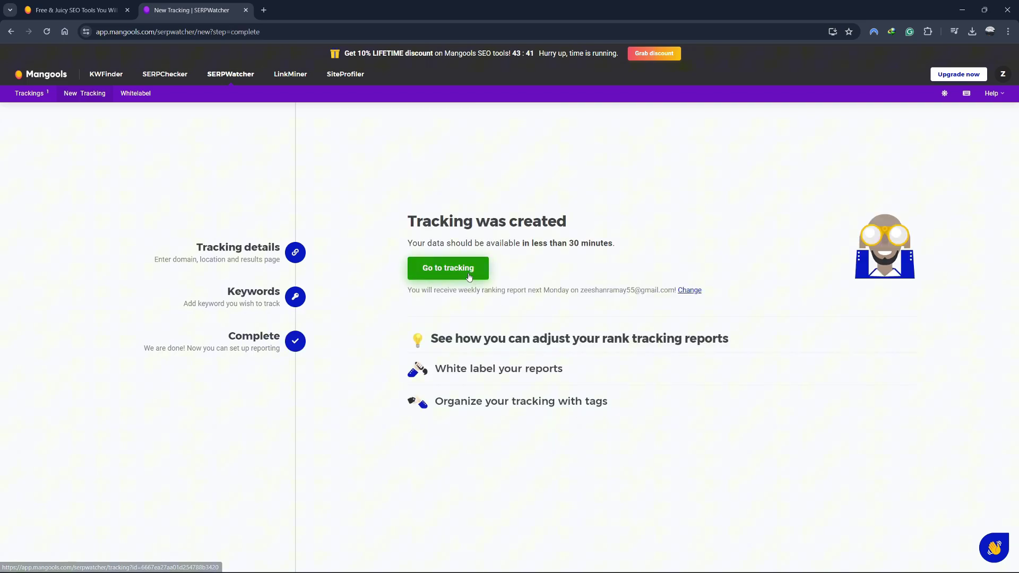
left_click(446, 270)
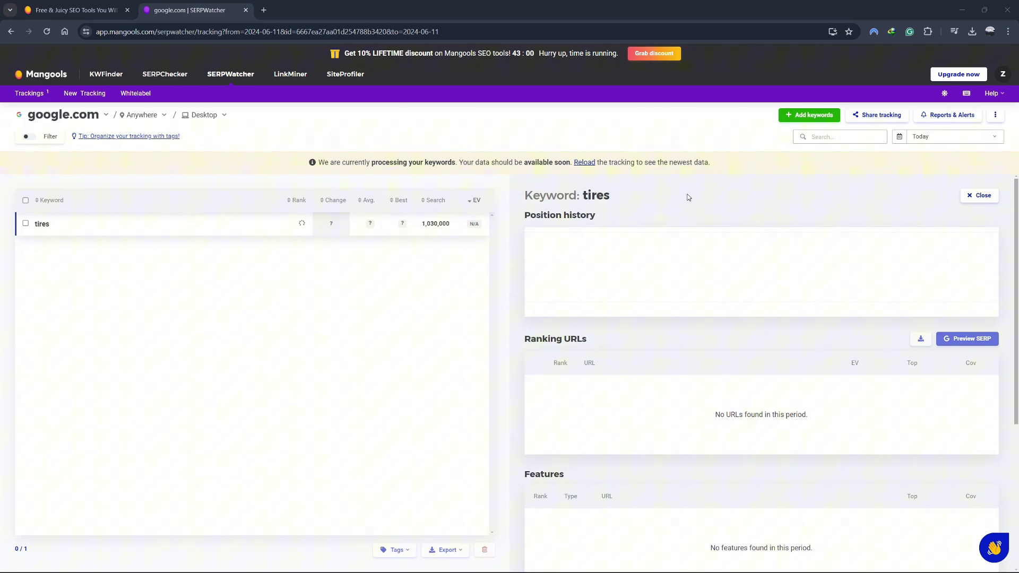
- Review the tires tracking's Position history, Ranking URLs and Search volume history sections
left_click_drag(523, 215, 631, 216)
left_click(616, 301)
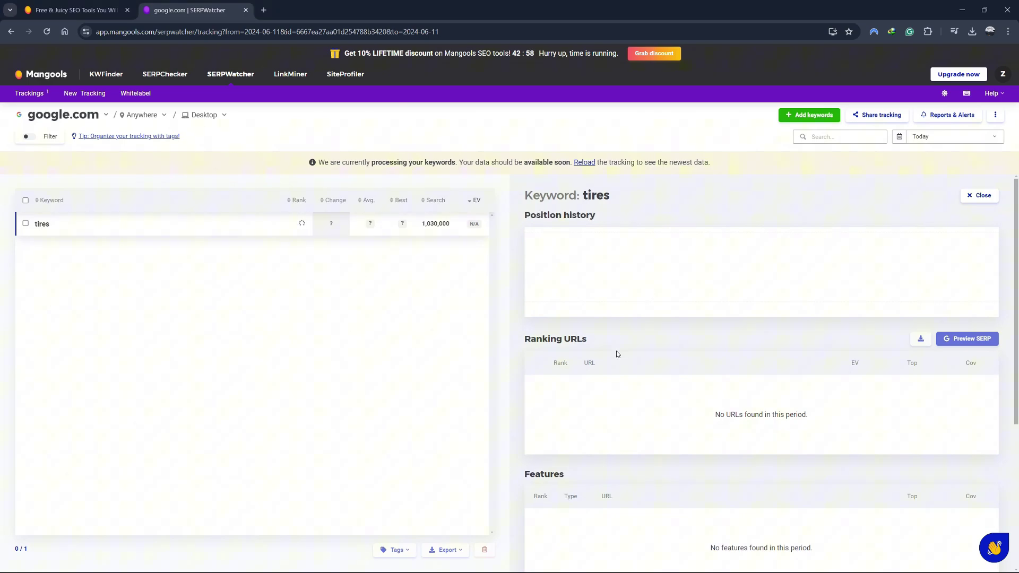
mouse_move(602, 344)
left_mouse_down()
mouse_move(530, 343)
mouse_move(539, 433)
left_mouse_up()
left_click(539, 432)
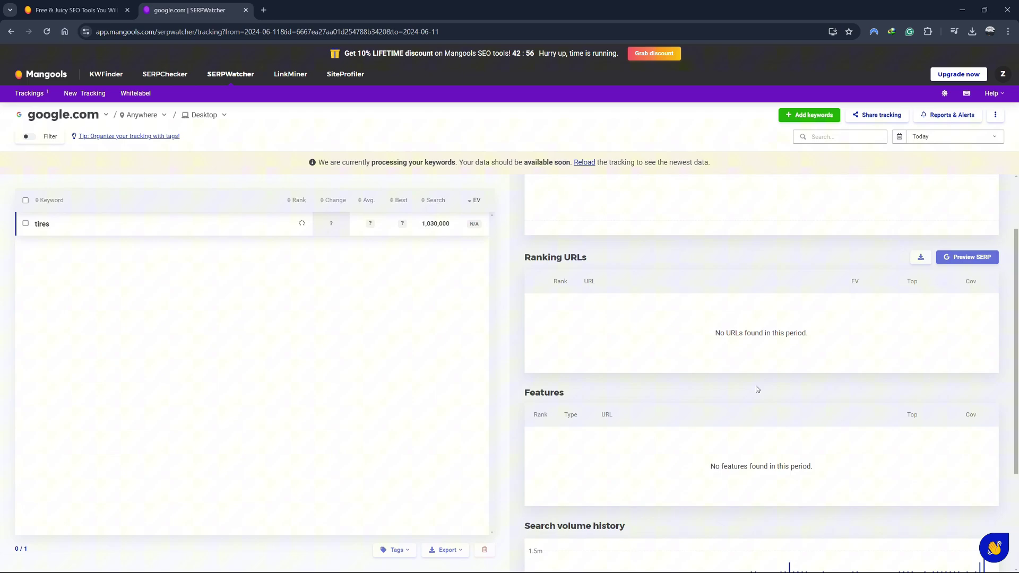
scroll(756, 388, "down", 3)
left_click_drag(625, 376, 522, 382)
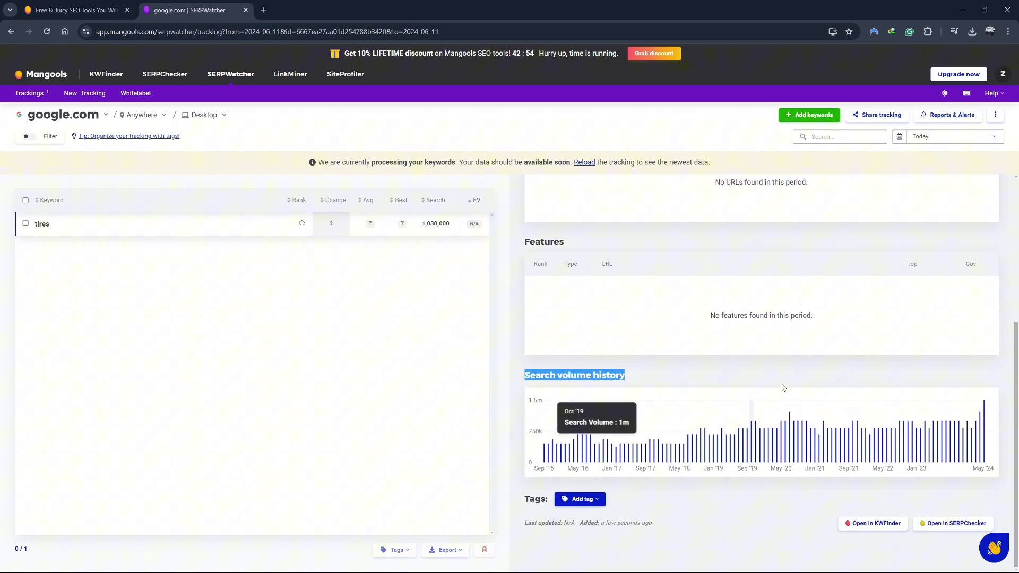
mouse_move(945, 441)
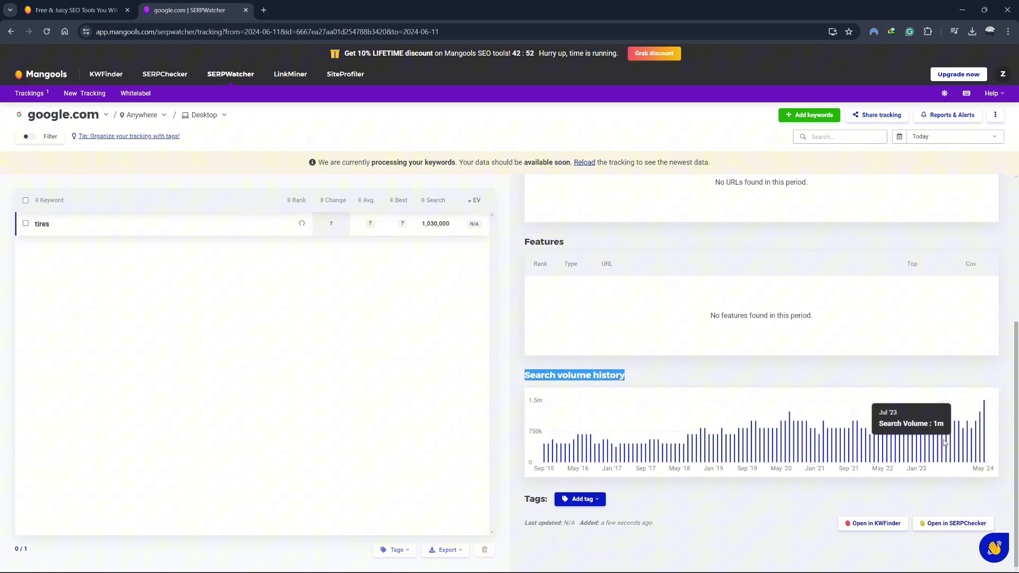
left_click(662, 374)
scroll(661, 375, "up", 1)
scroll(662, 375, "up", 2)
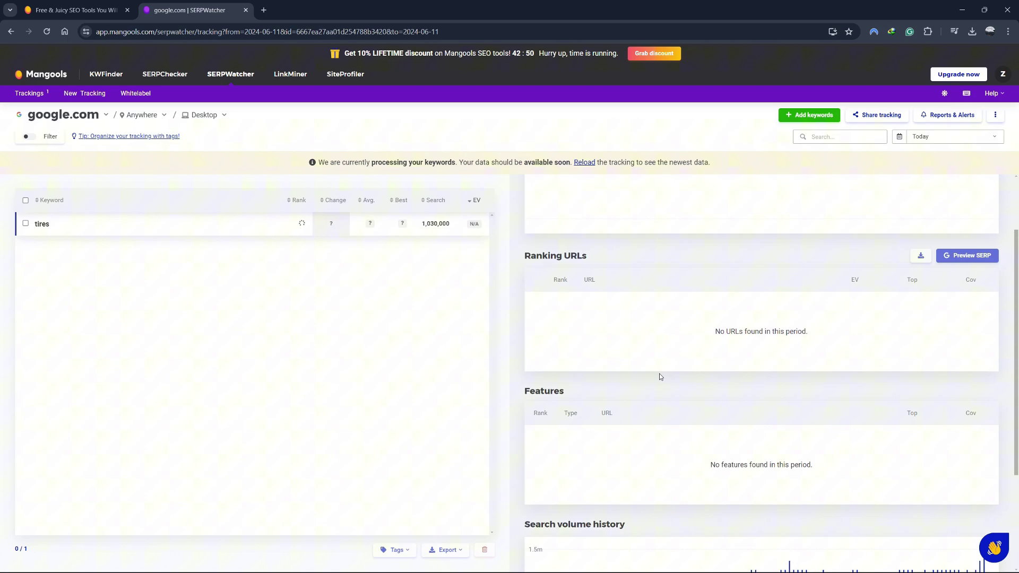
scroll(661, 375, "up", 2)
left_click(175, 77)
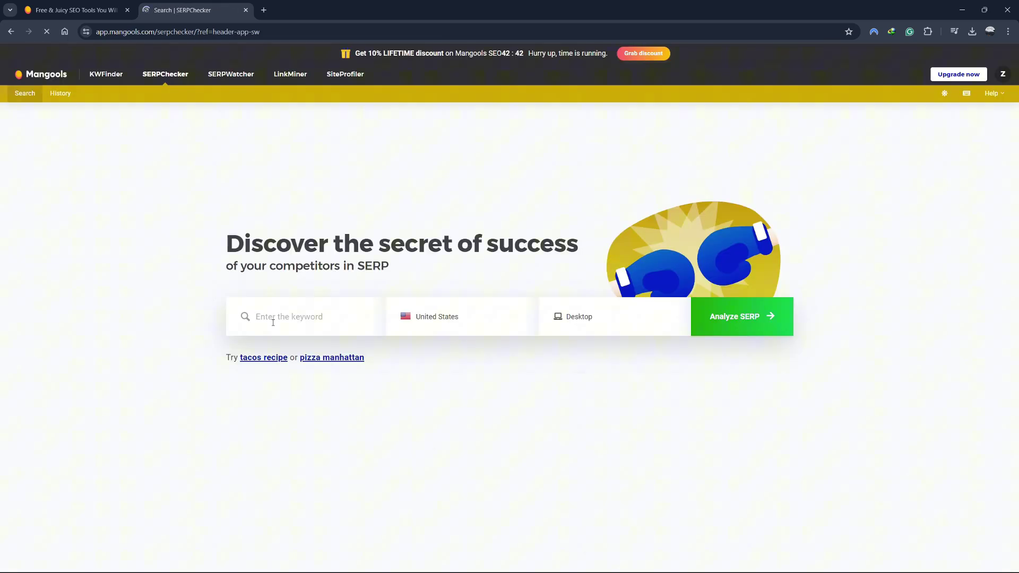
type("tires")
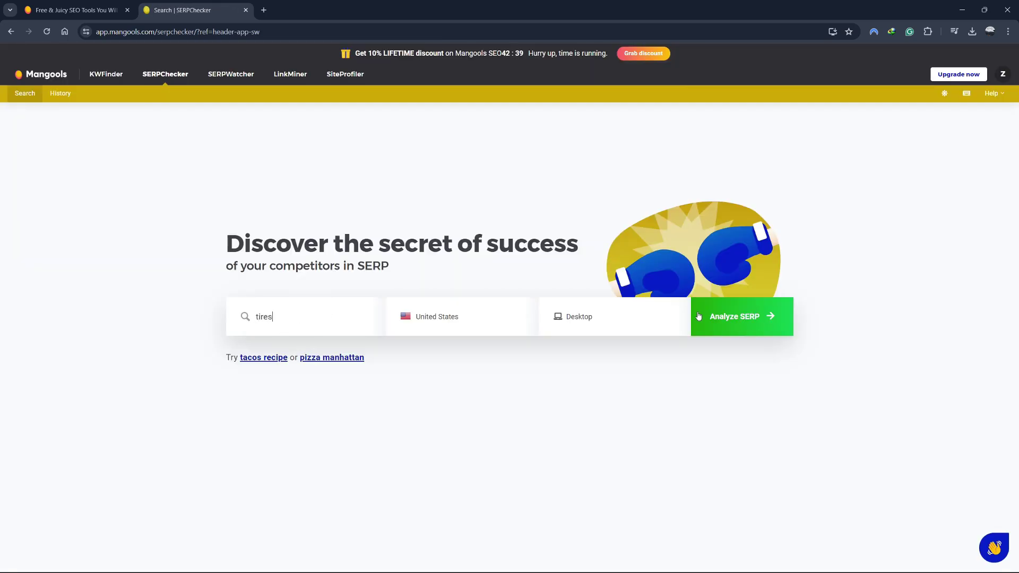
- Analyze the Google SERP for 'tires' in SERPChecker
left_click(698, 316)
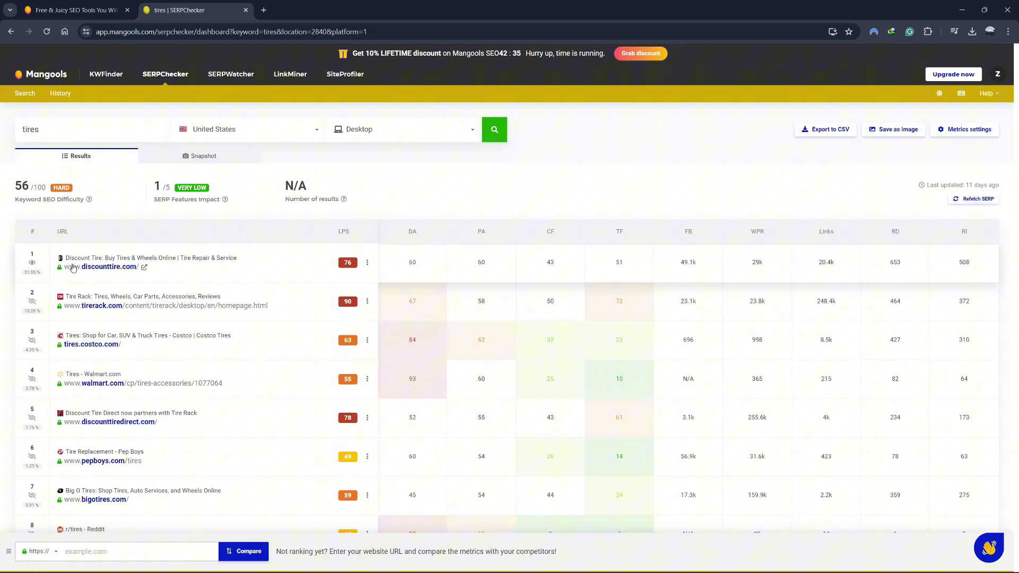
scroll(329, 270, "down", 1)
scroll(326, 270, "down", 1)
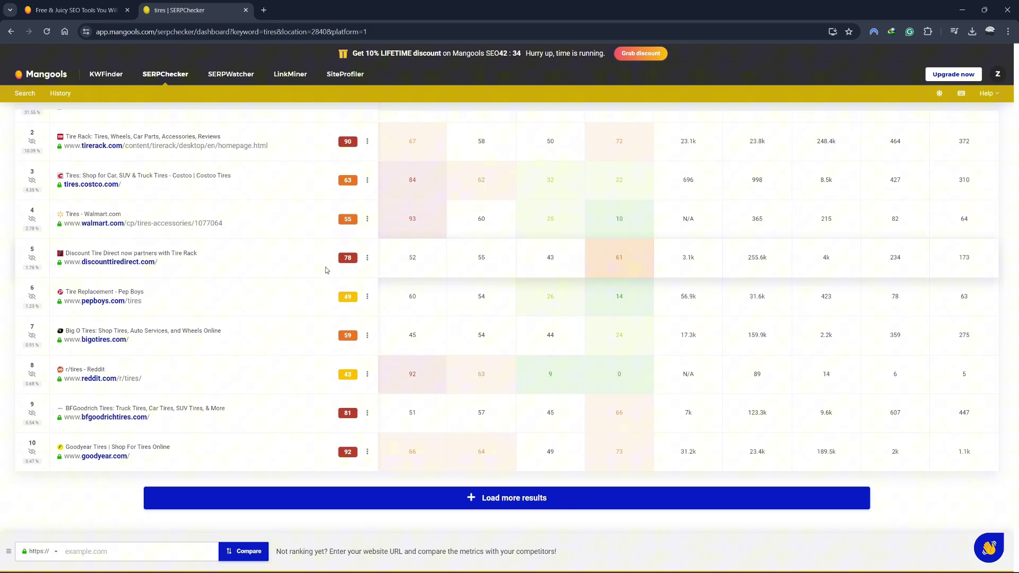
scroll(324, 270, "up", 2)
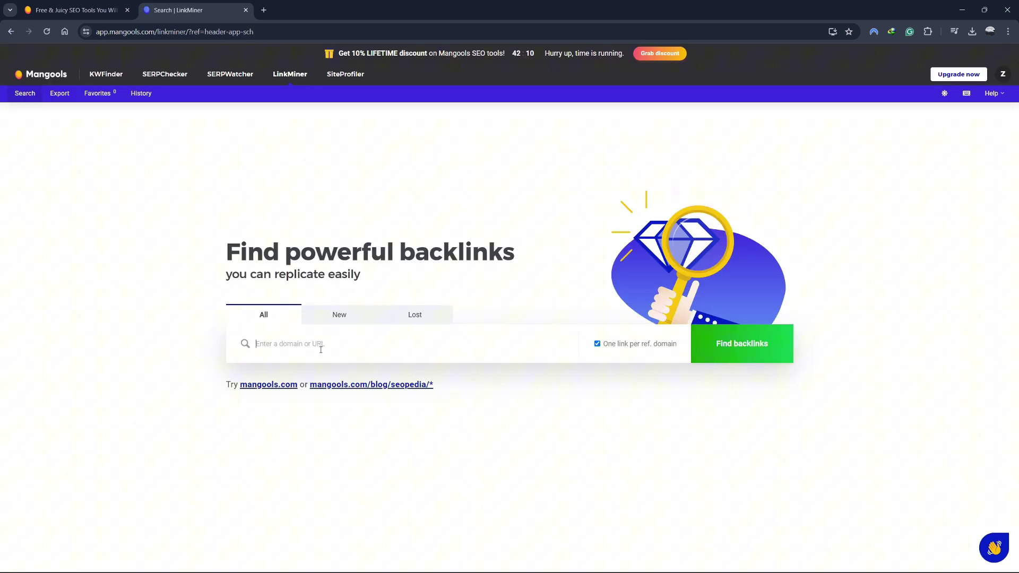
type("Google.com")
- Find Google.com's backlinks and check the Active/Deleted and Dofollow/Nofollow filter options
left_click(705, 334)
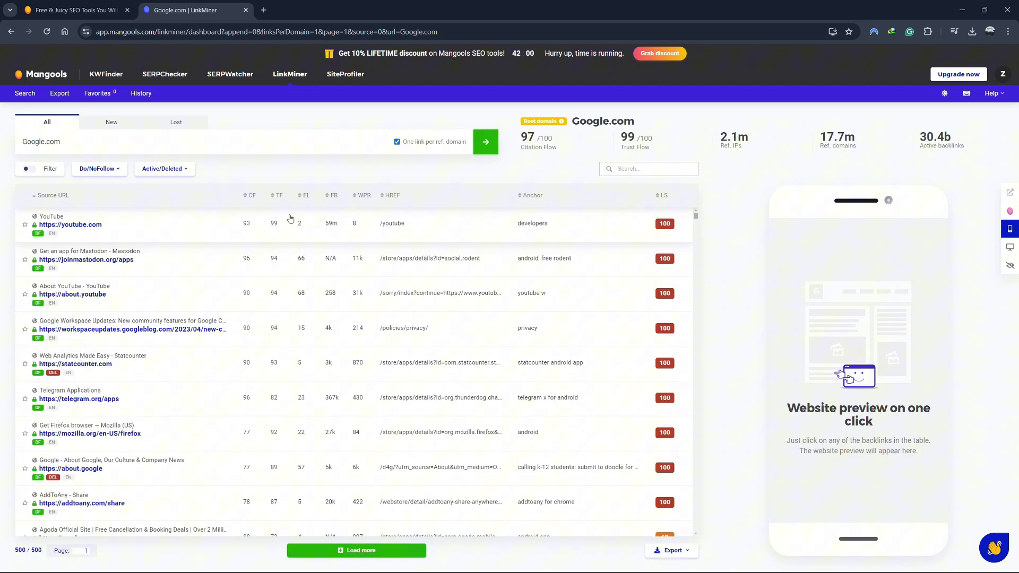
scroll(225, 257, "down", 1)
scroll(225, 257, "down", 2)
scroll(227, 259, "down", 1)
scroll(229, 263, "down", 1)
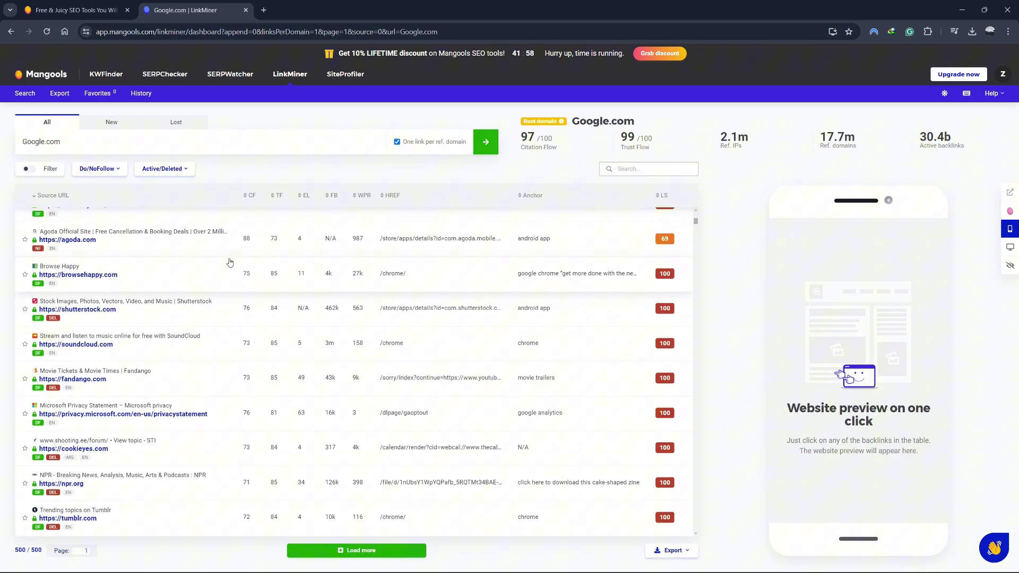
scroll(229, 263, "down", 2)
scroll(230, 262, "down", 2)
scroll(314, 374, "down", 2)
scroll(320, 380, "up", 6)
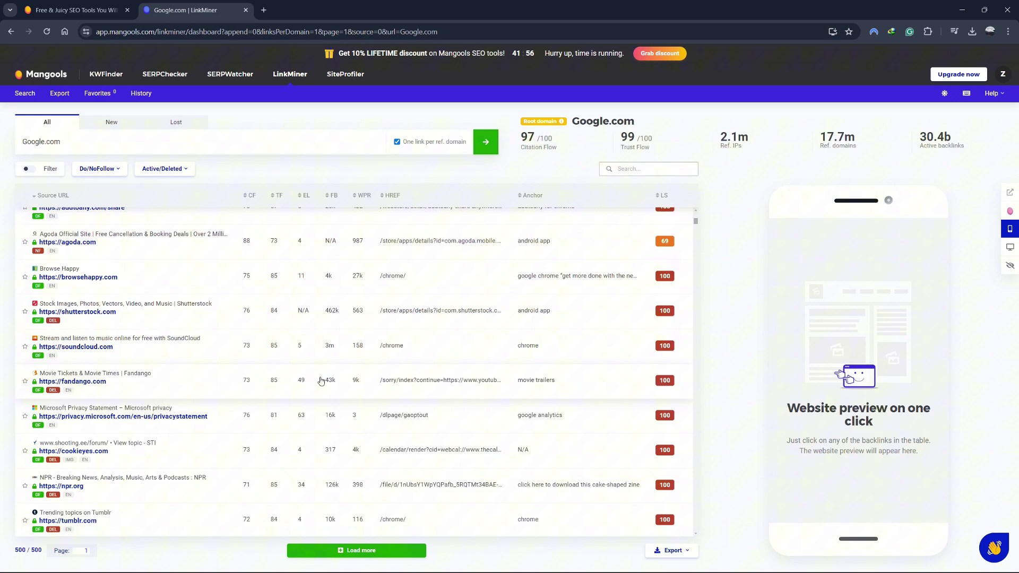
scroll(321, 381, "up", 4)
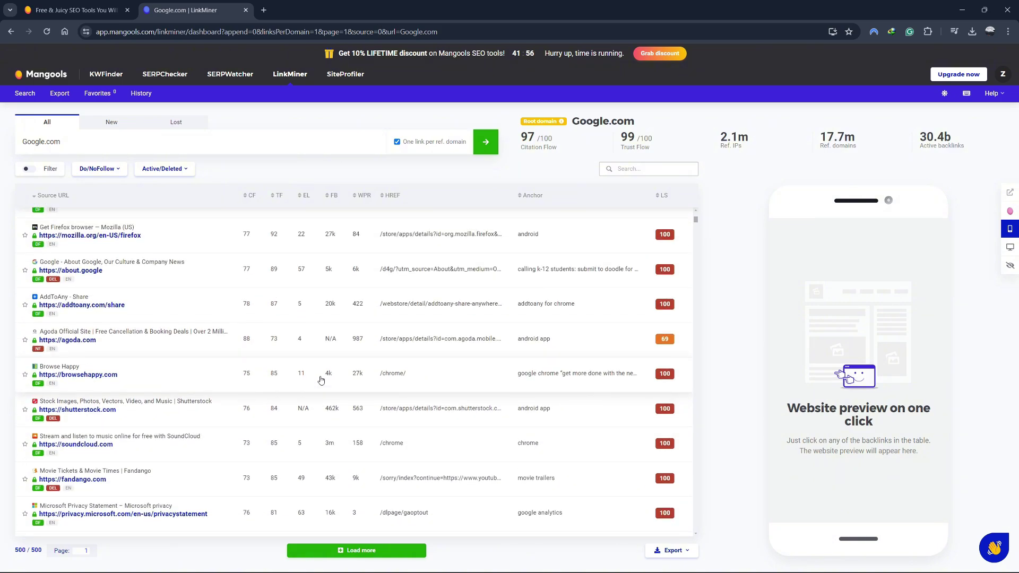
left_click(165, 168)
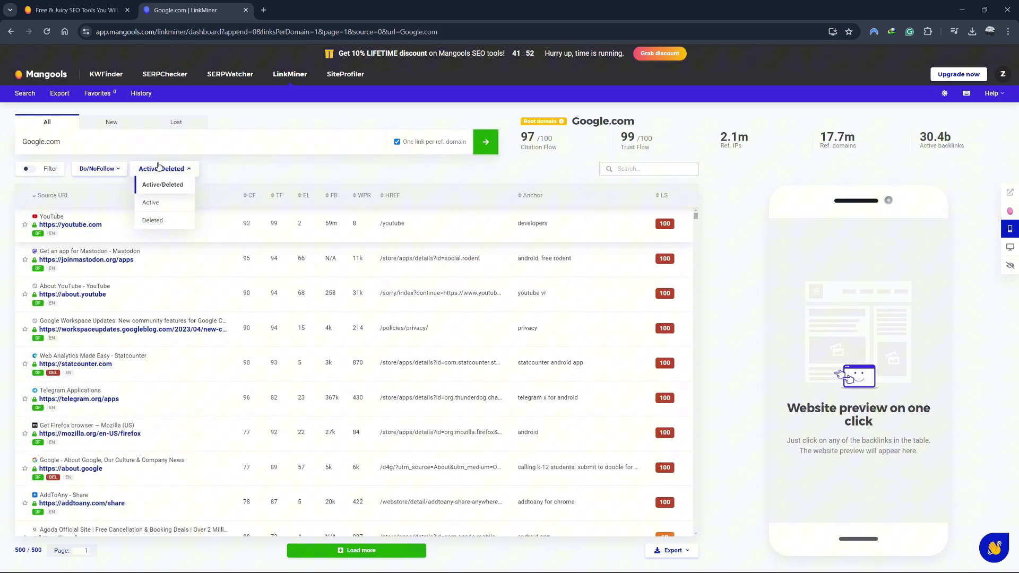
left_click(112, 168)
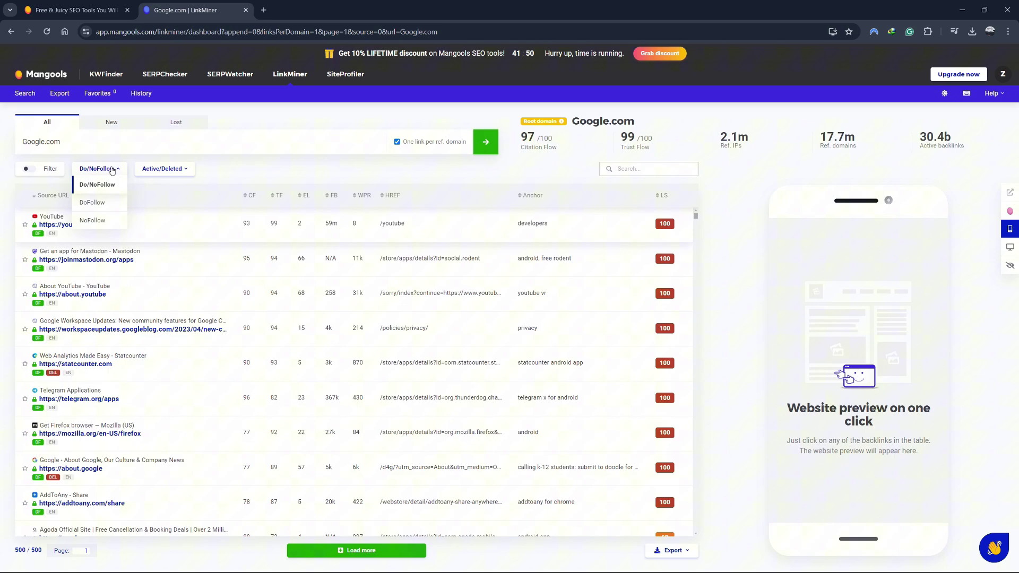
left_click(112, 170)
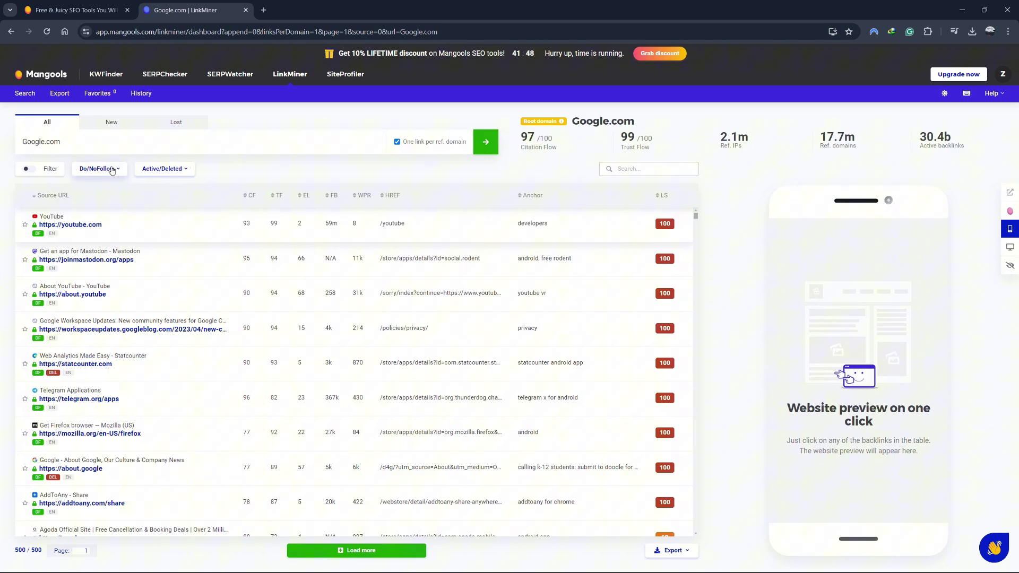
- Toggle between New and All backlinks, then preview the YouTube backlink page
left_click(128, 126)
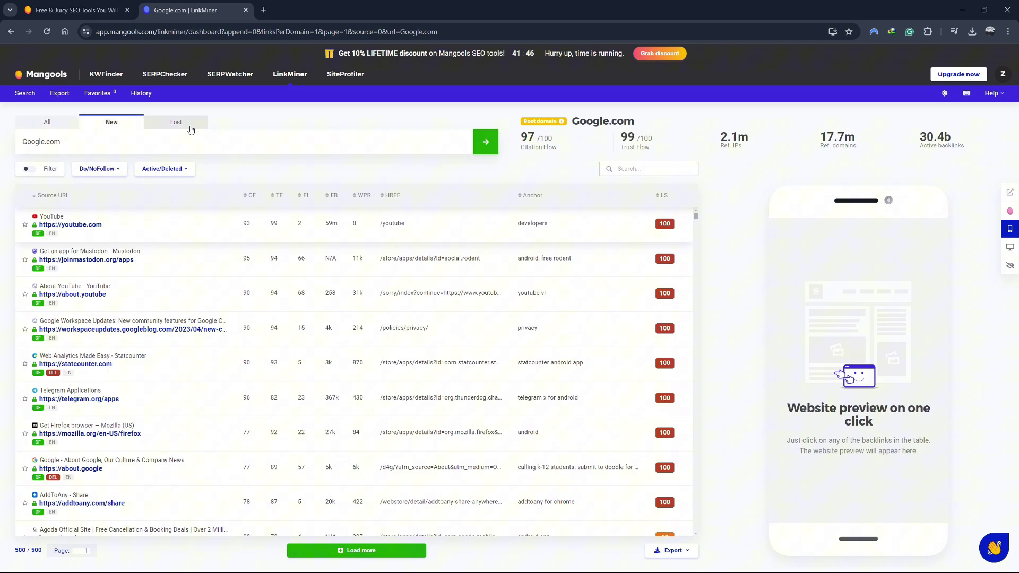
left_click(70, 130)
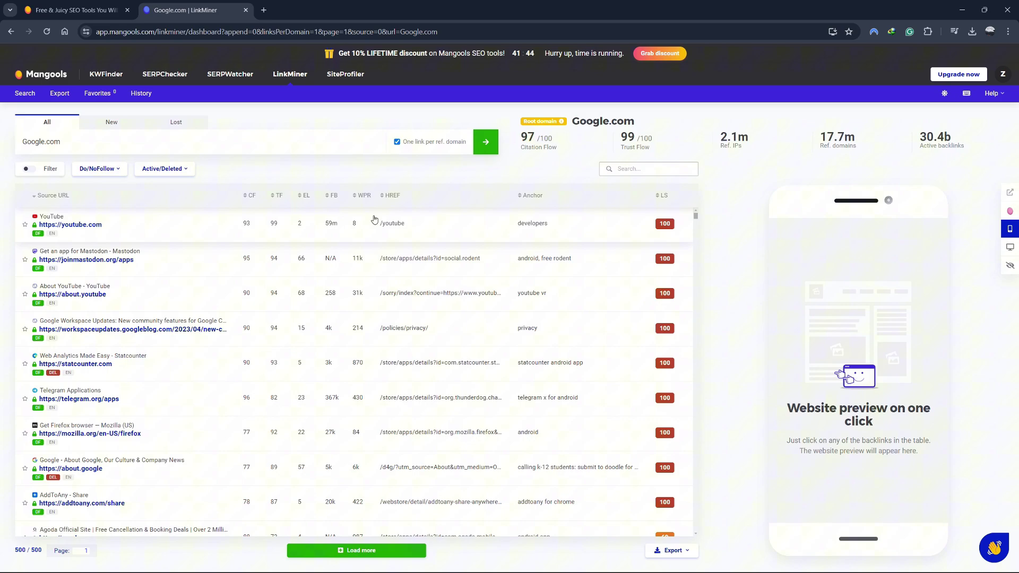
left_click(371, 223)
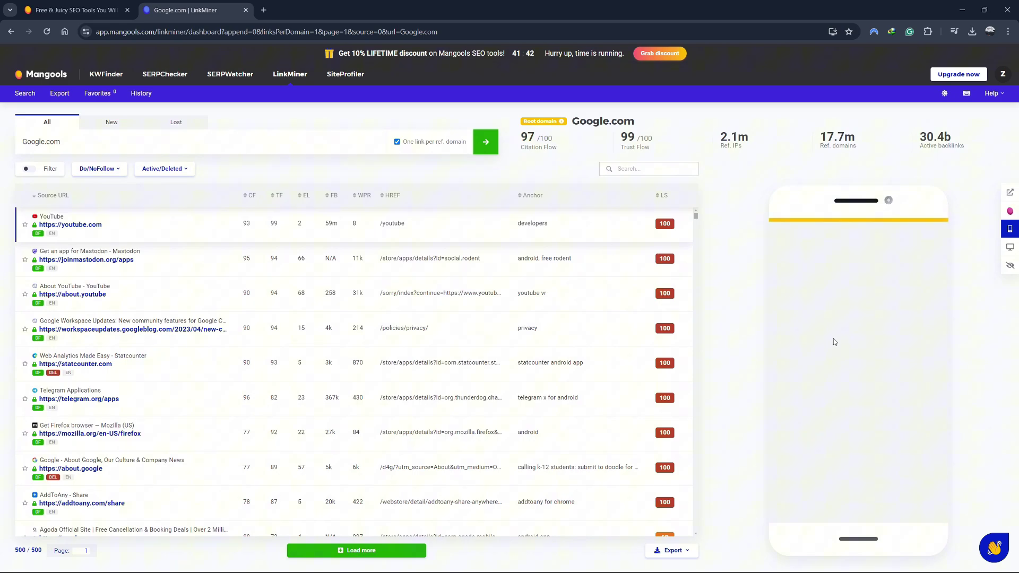
- Profile Google.com in SiteProfiler and highlight its Domain Authority, Page Authority, Citation Flow and Trust Flow
left_click(327, 76)
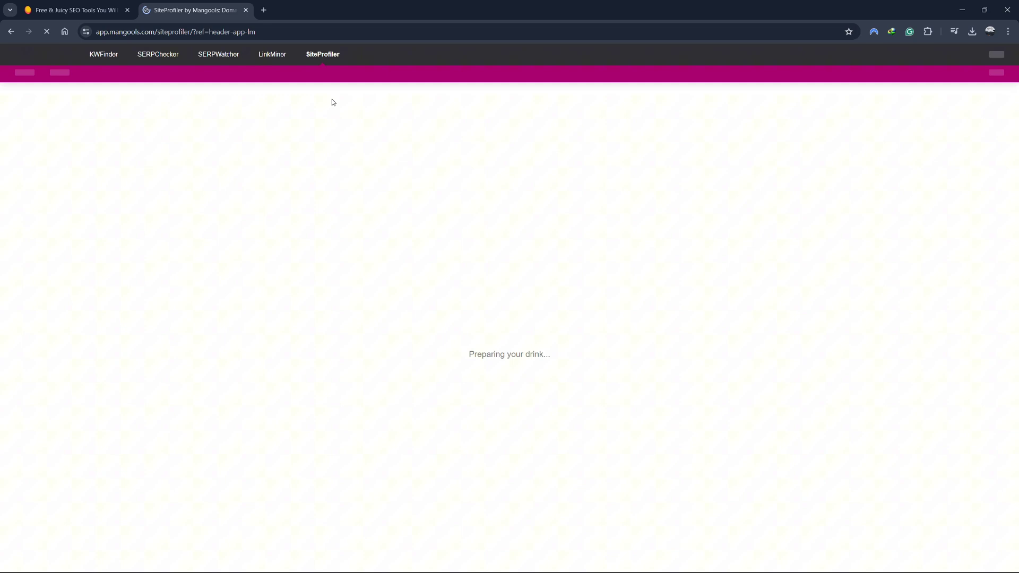
type("Google.com")
key("Return")
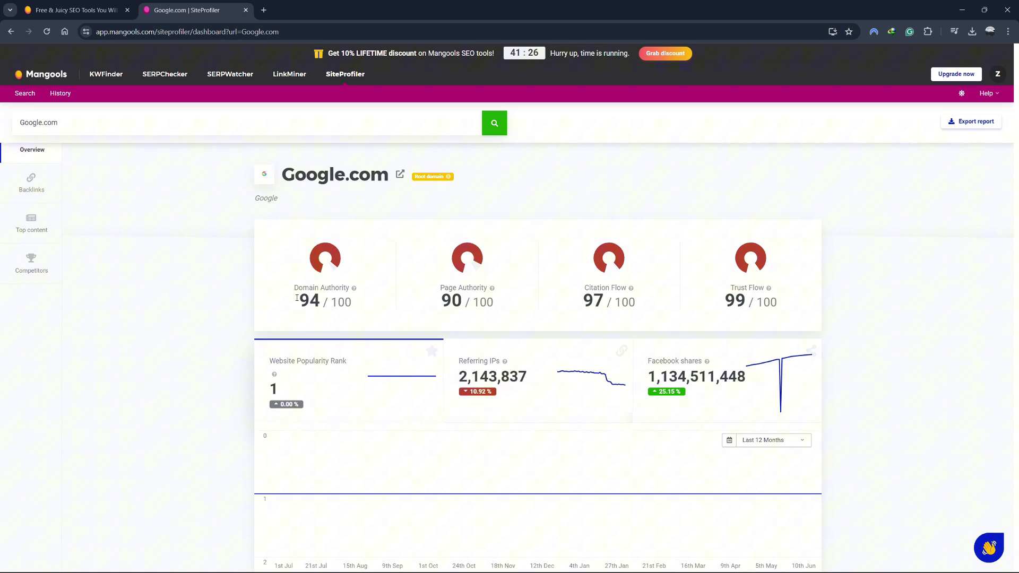
left_click_drag(292, 301, 505, 313)
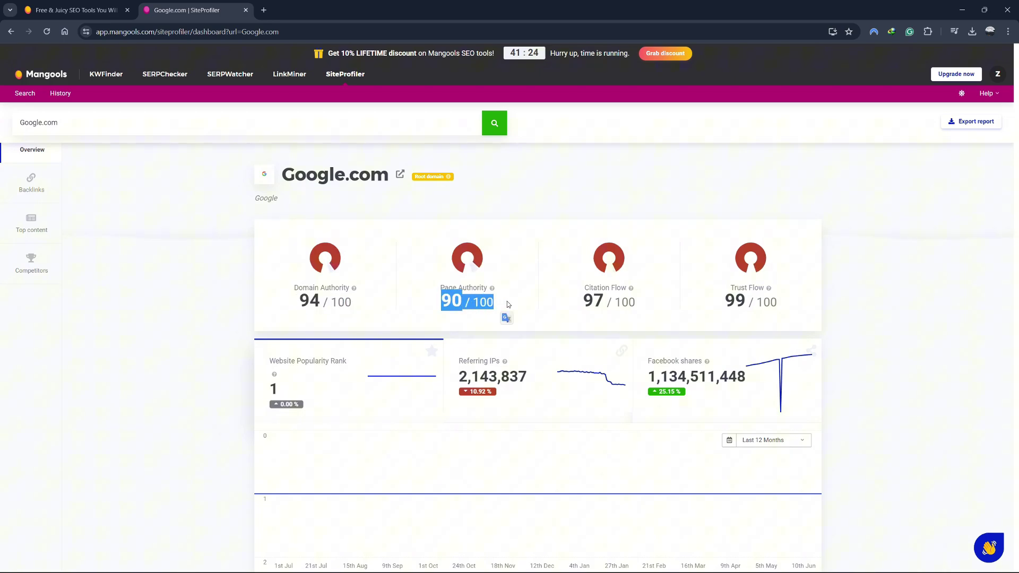
left_click(576, 304)
left_click_drag(576, 304, 626, 301)
left_click_drag(721, 301, 761, 284)
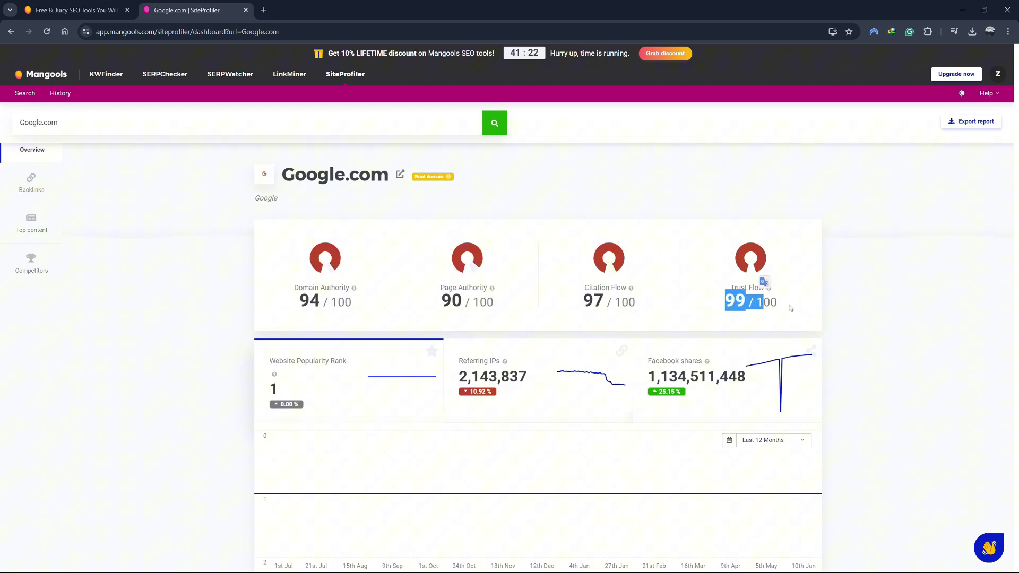
left_click(825, 328)
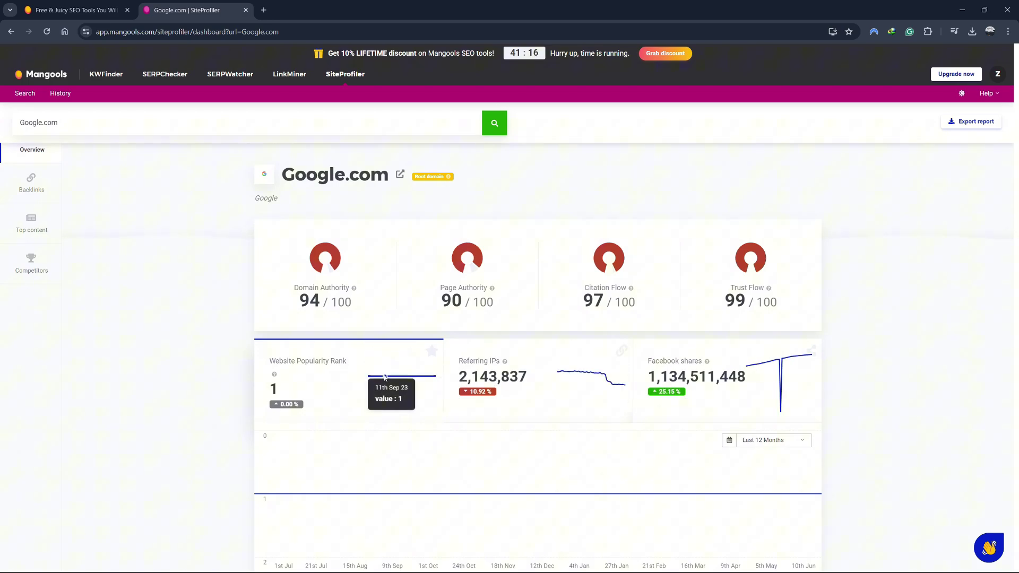
scroll(340, 354, "down", 6)
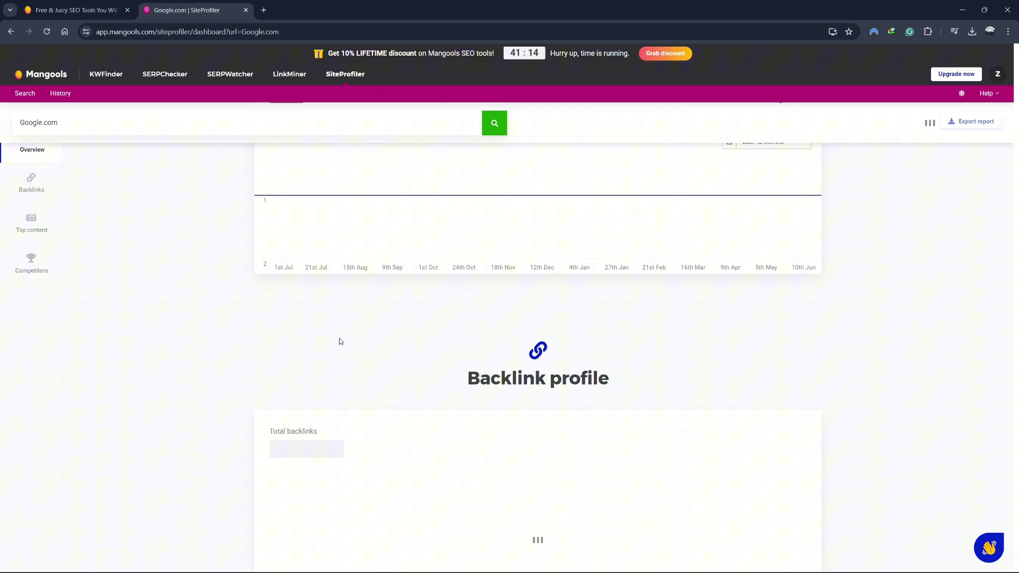
scroll(338, 337, "down", 1)
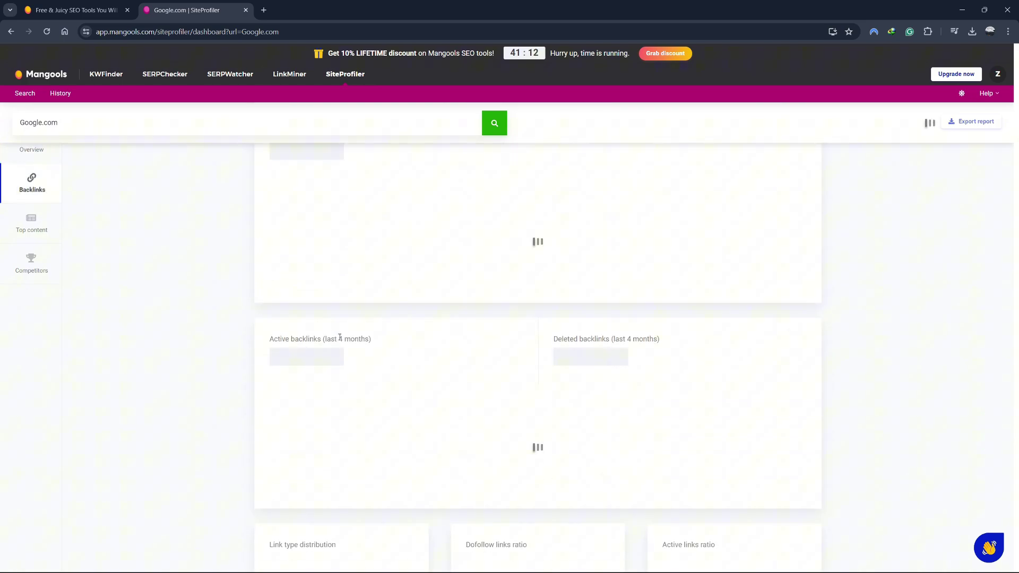
scroll(339, 337, "down", 2)
scroll(339, 337, "down", 2)
scroll(336, 319, "down", 1)
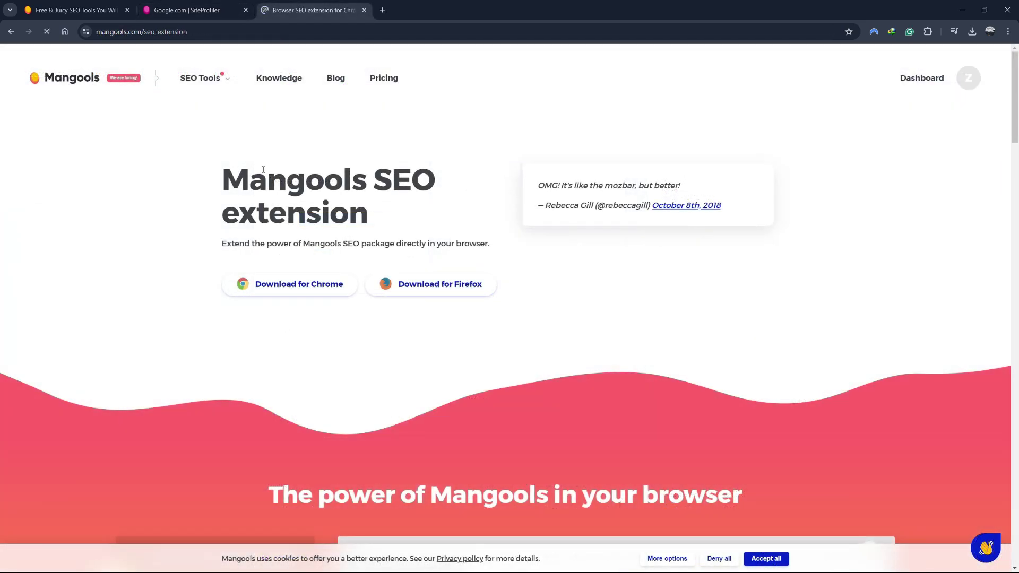
- Add the Mangools SEO Extension to Chrome and dismiss the extension-added notice
left_click_drag(223, 177, 404, 216)
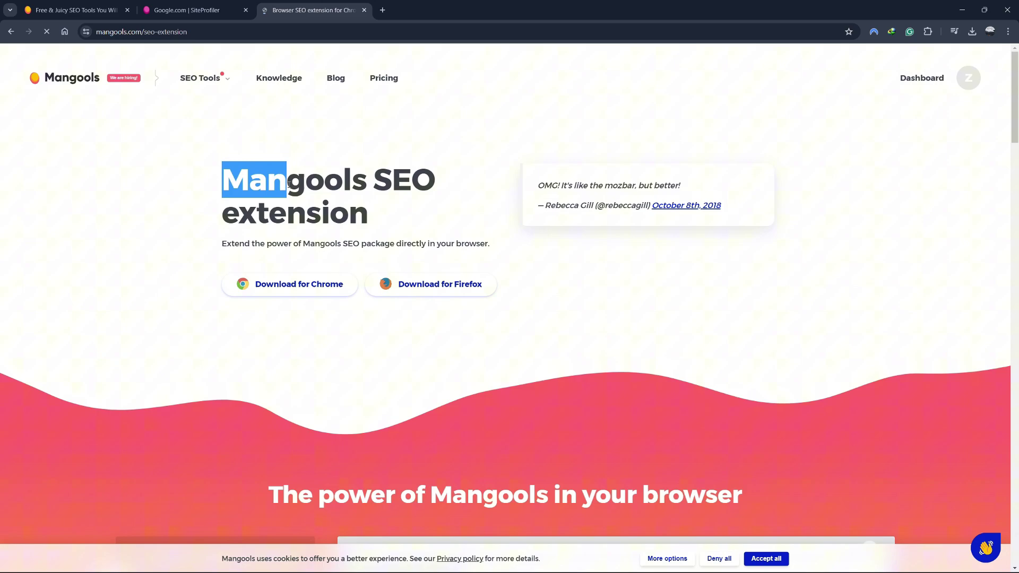
left_click(480, 155)
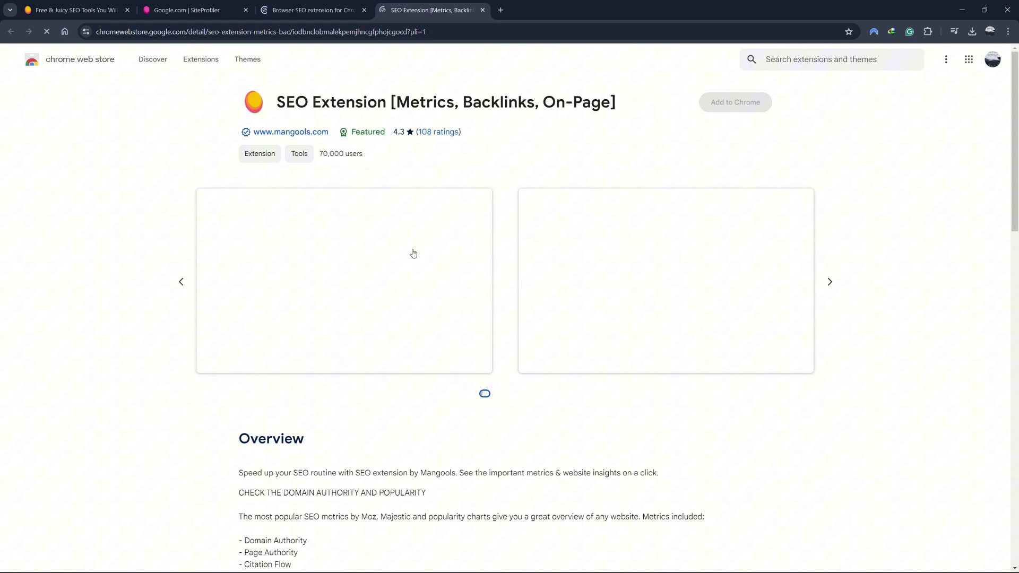
left_click(744, 113)
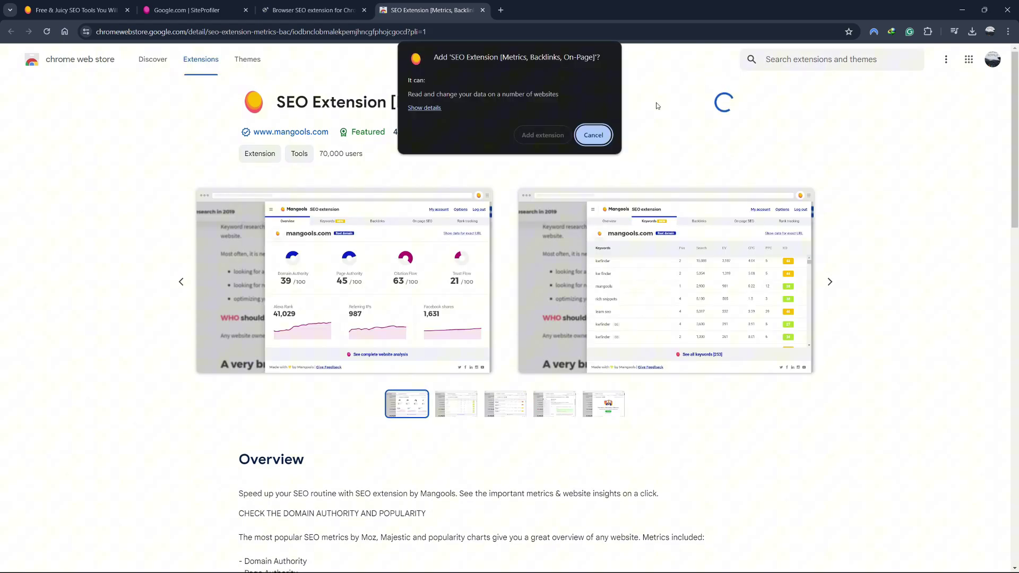
left_click(542, 135)
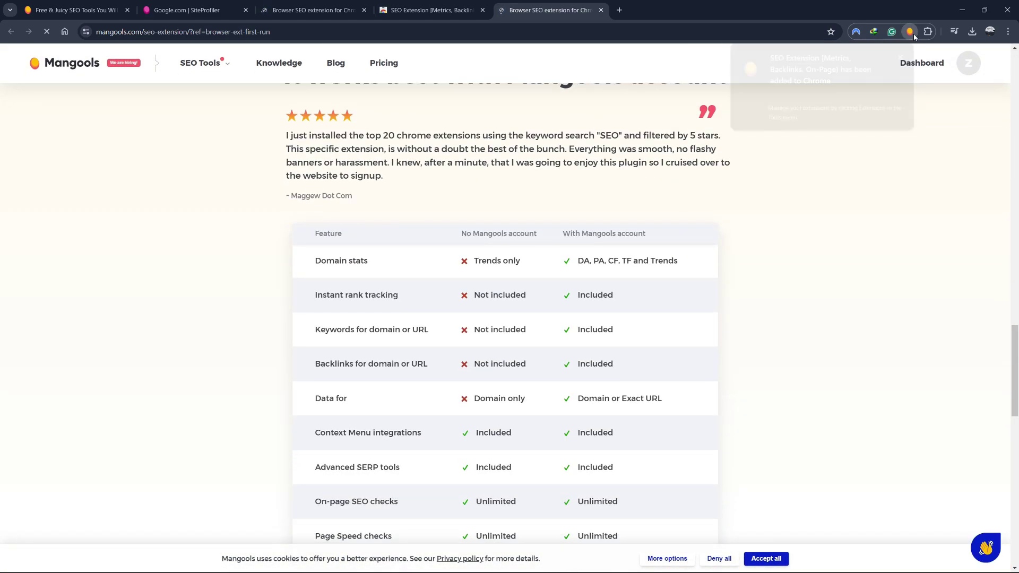
left_click(904, 56)
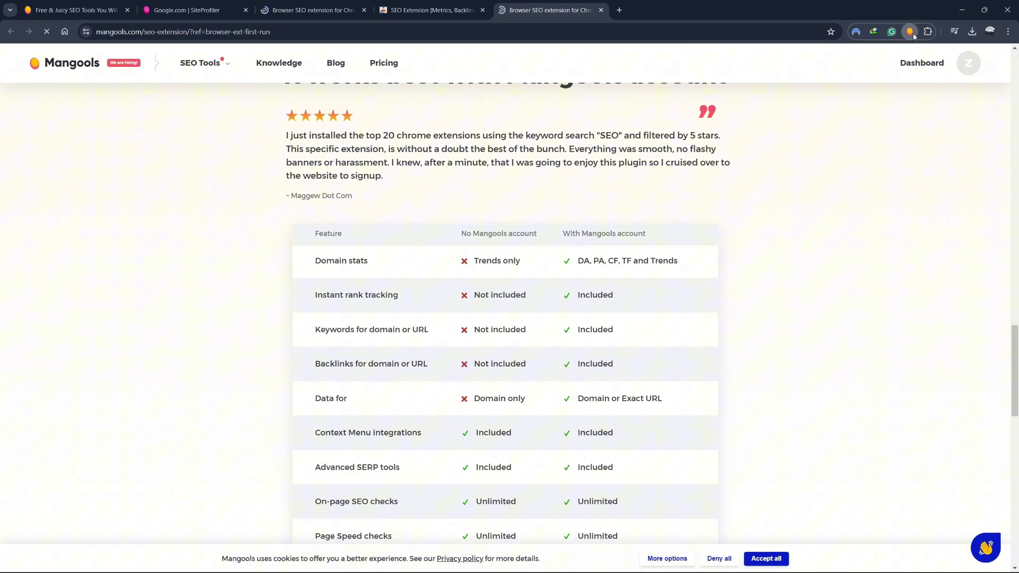
- Launch the SEO Extension on mangools.com to view its metrics (DA 54, PA 59)
left_click(928, 31)
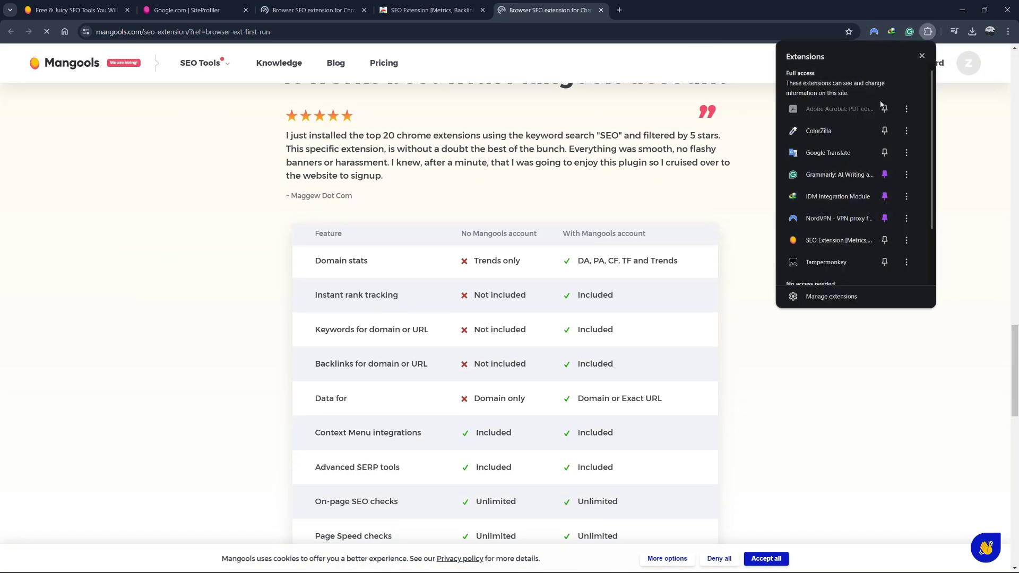
left_click(823, 234)
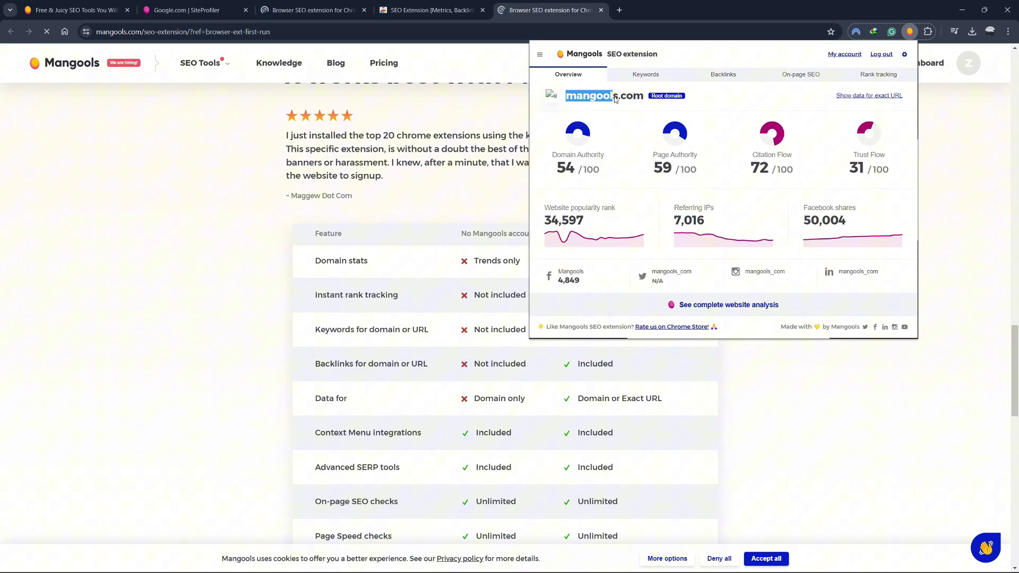
left_click_drag(569, 96, 722, 101)
left_click(716, 101)
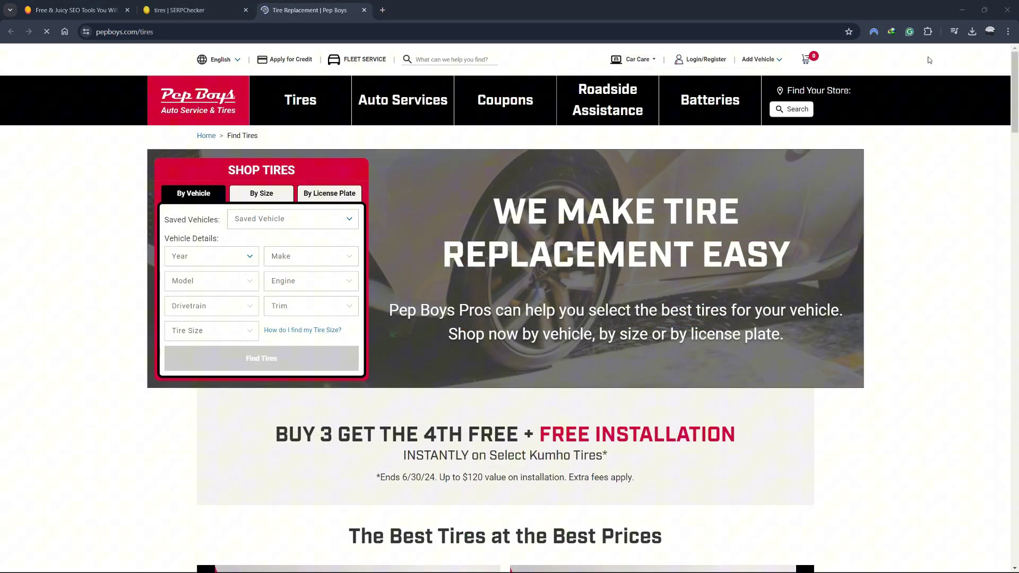
- Grant the SEO Extension access to pepboys.com, view its metrics (DA 60, PA 56), then list its backlinks
left_click(927, 31)
scroll(867, 225, "down", 1)
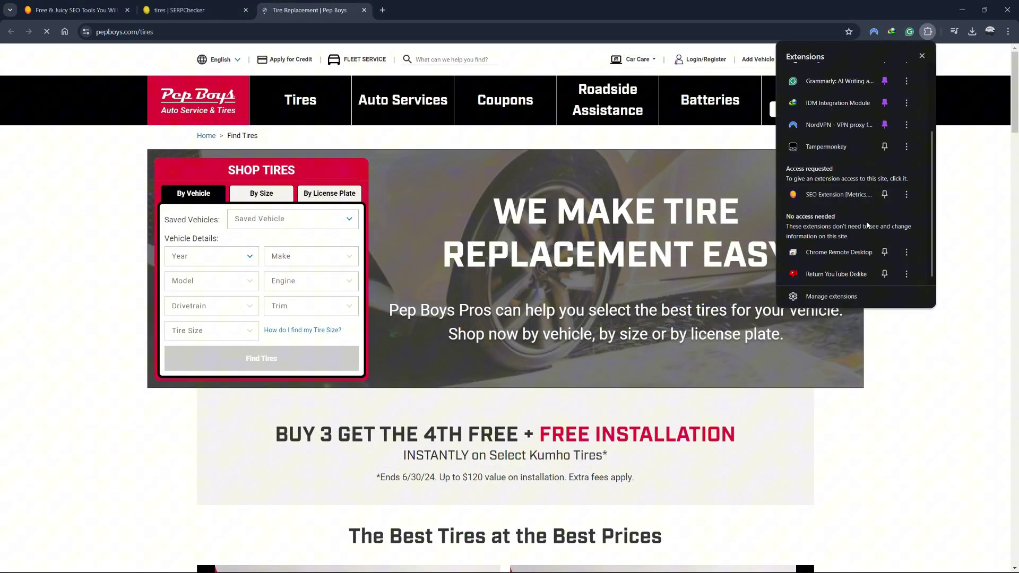
left_click(875, 194)
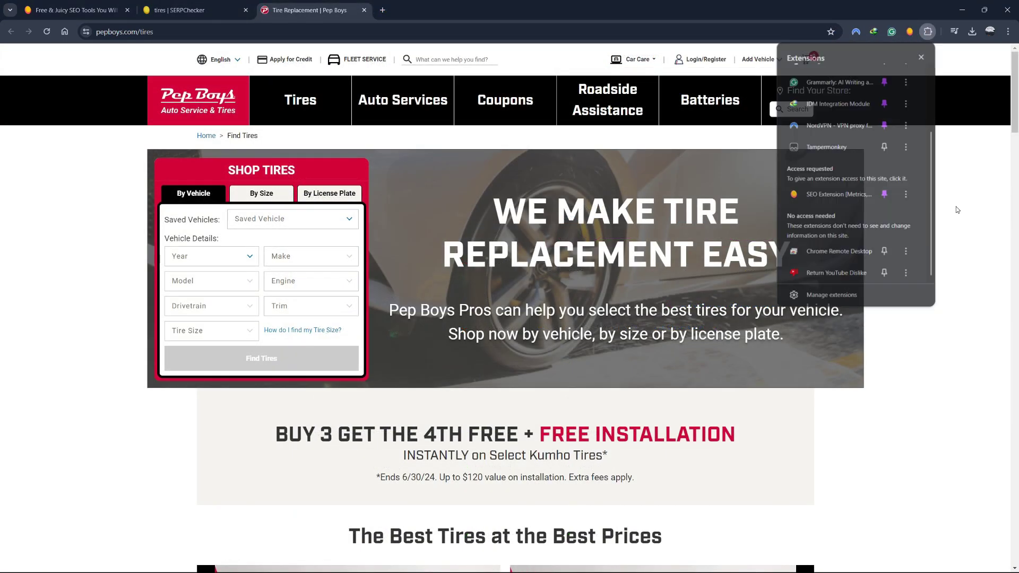
left_click(908, 32)
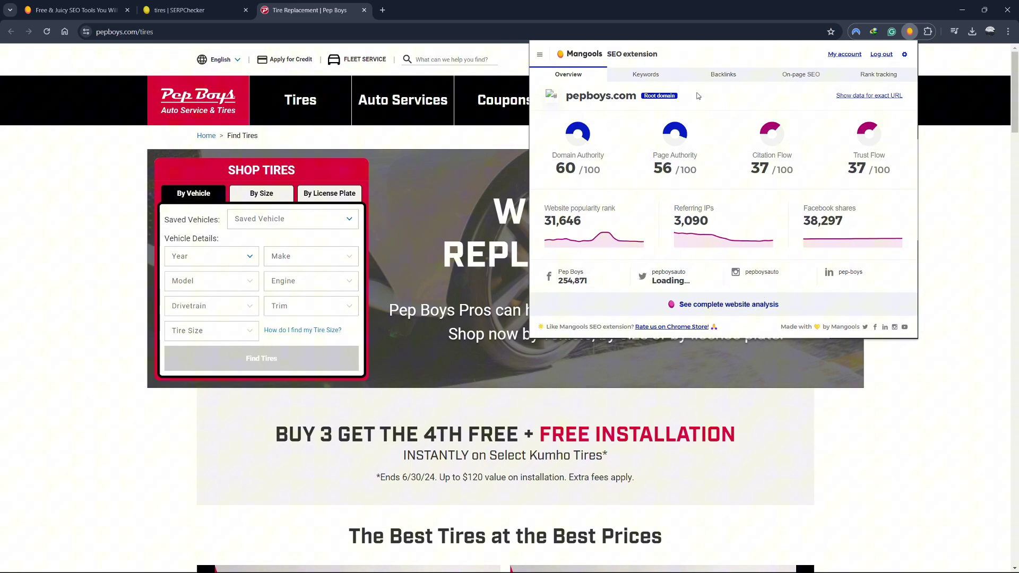
left_click(721, 73)
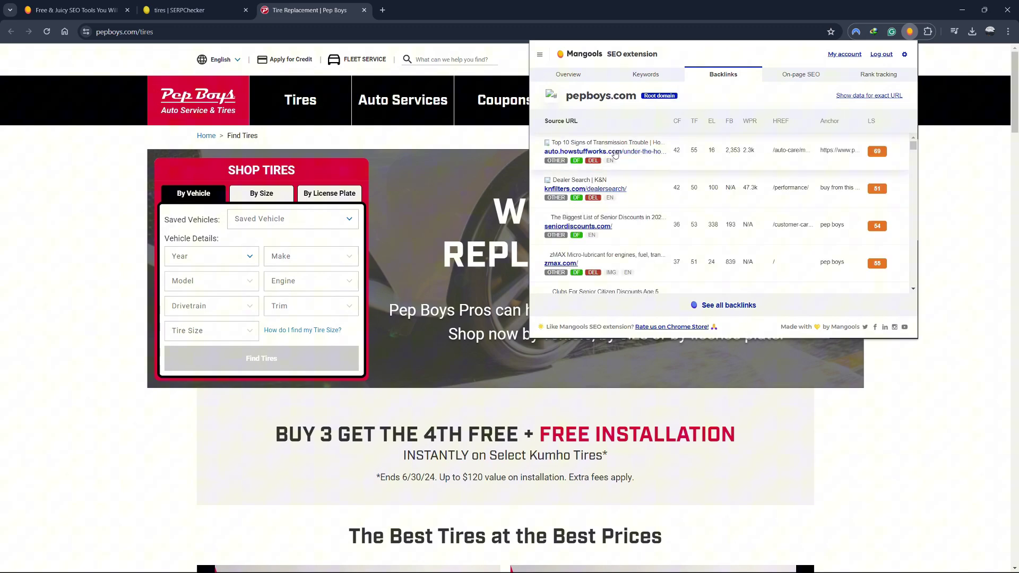
- Close the pepboys.com backlinks popup and return to the Mangools Dashboard tab
left_click(844, 53)
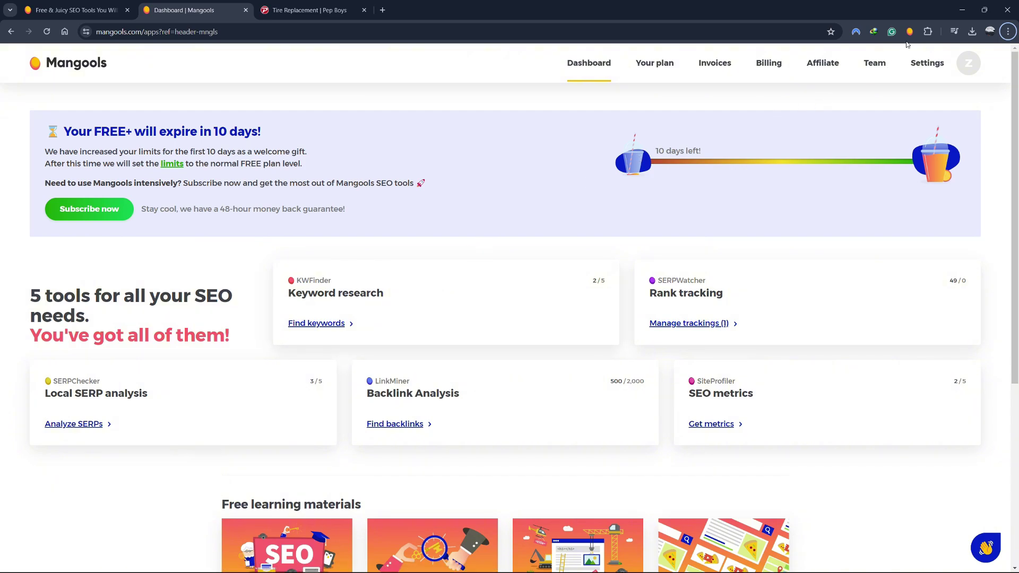
left_click_drag(1013, 171, 993, 357)
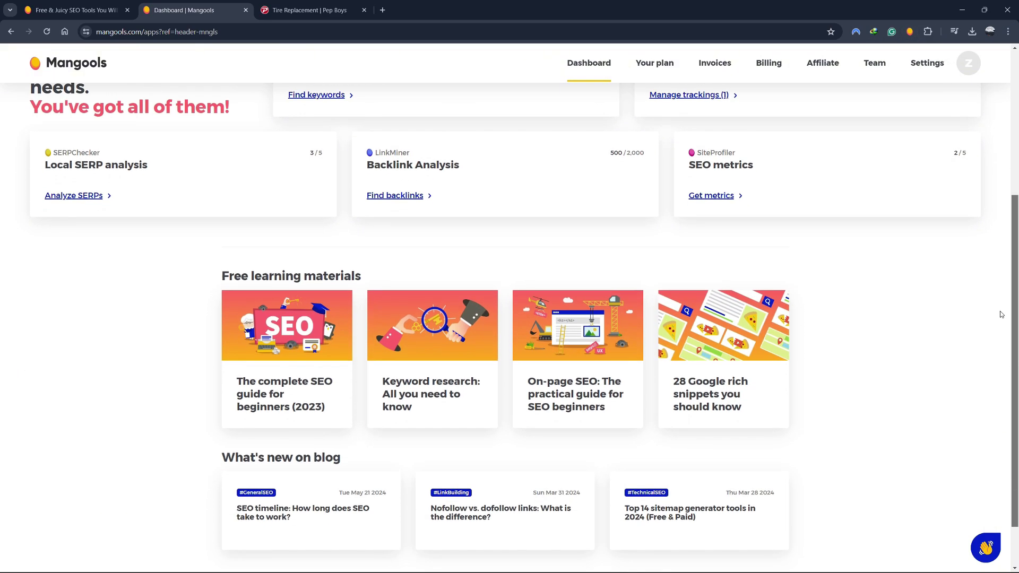
scroll(986, 383, "up", 4)
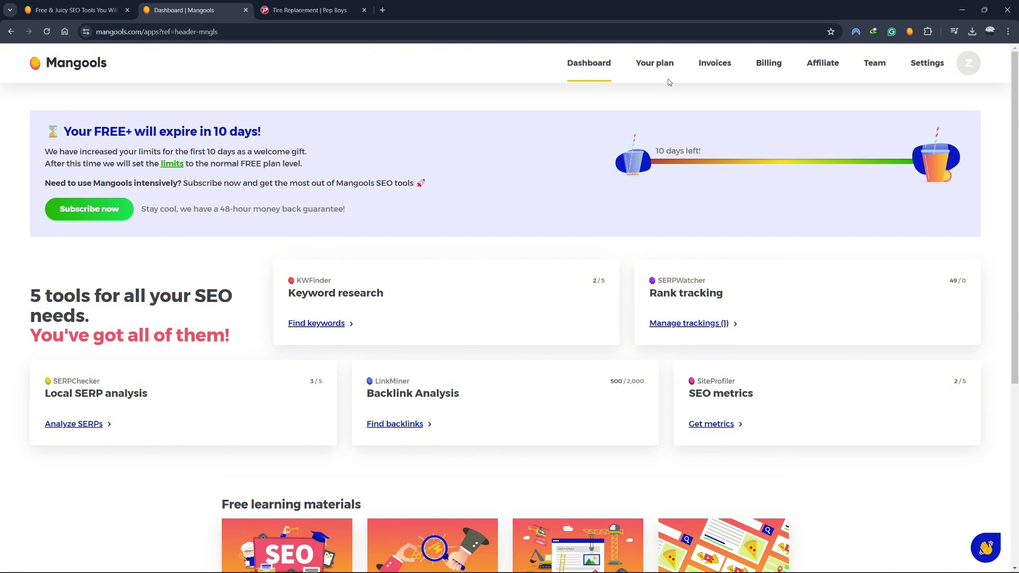
left_click(654, 63)
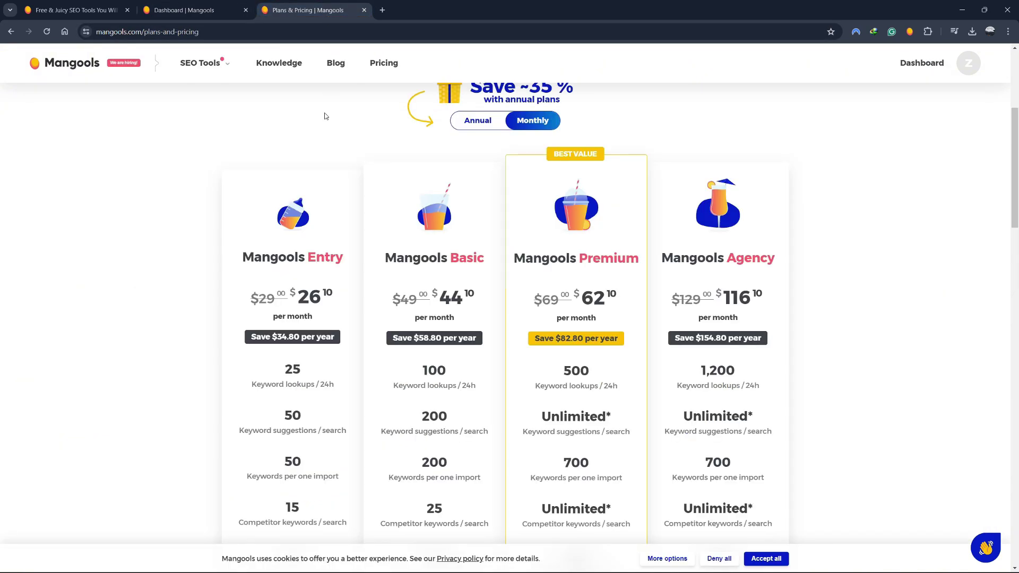
scroll(367, 178, "down", 1)
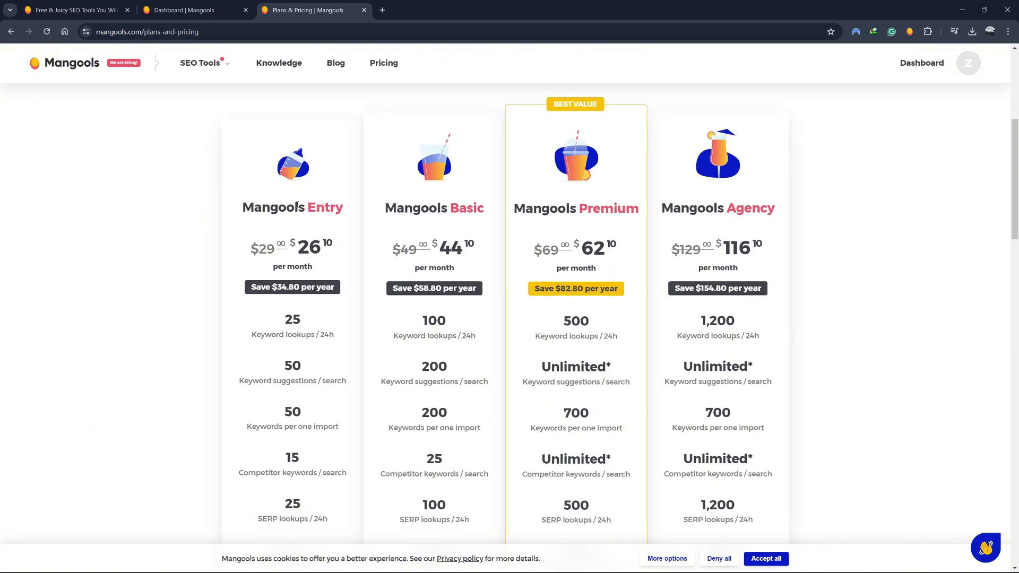
left_click_drag(308, 208, 330, 213)
left_click(345, 238)
double_click(322, 250)
left_click(345, 271)
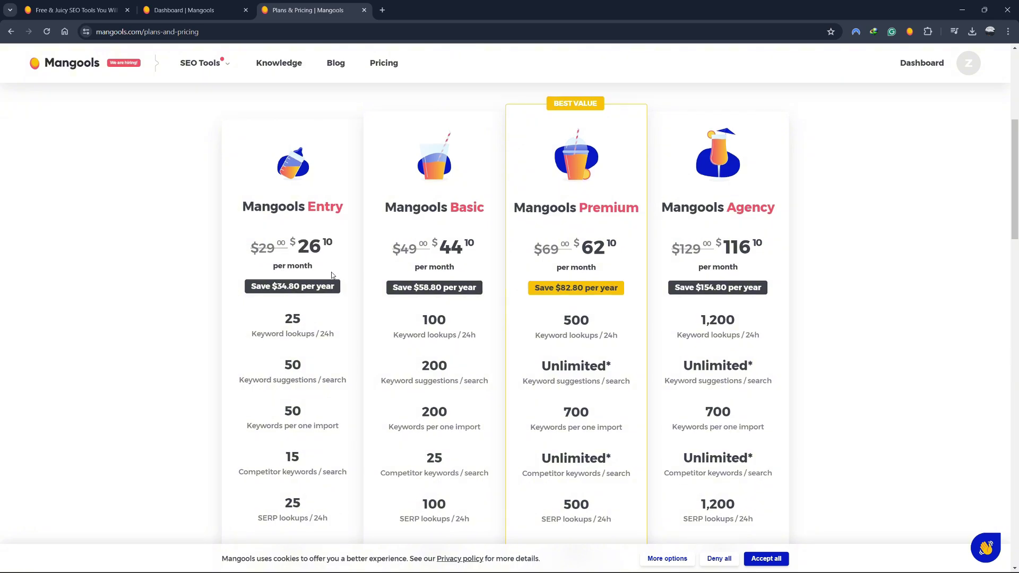
scroll(332, 275, "down", 2)
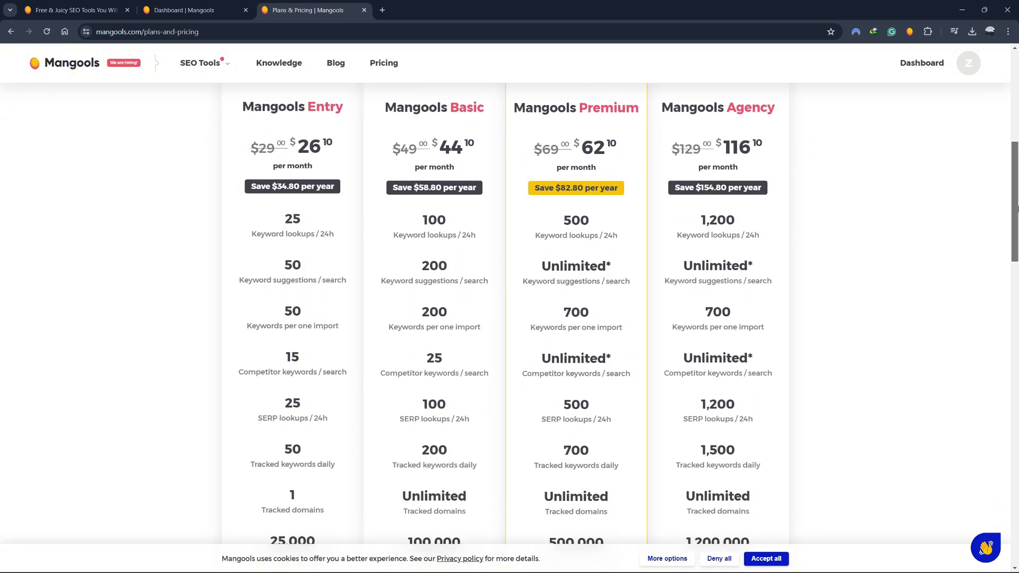
left_click_drag(1015, 208, 1015, 225)
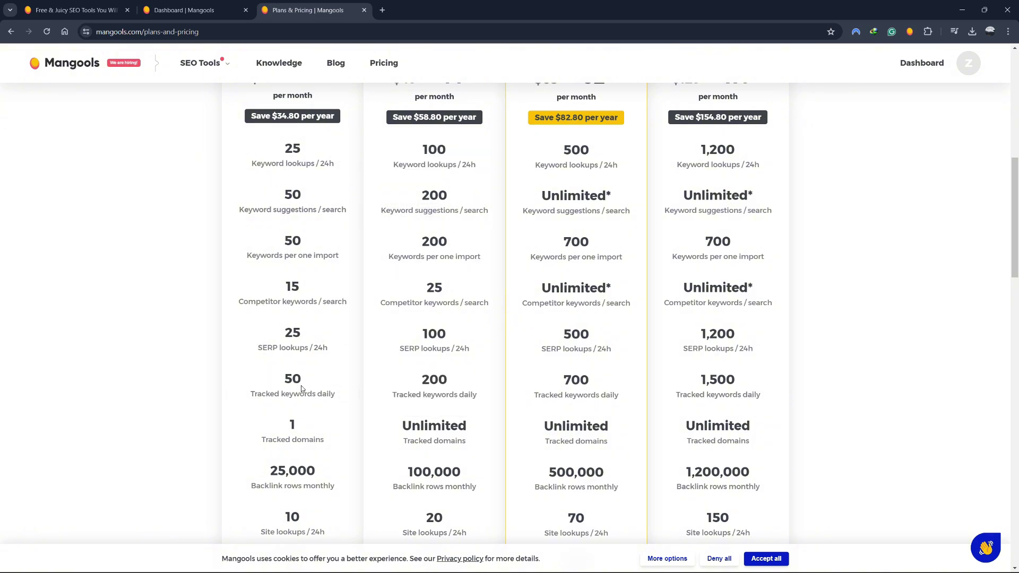
scroll(300, 372, "down", 1)
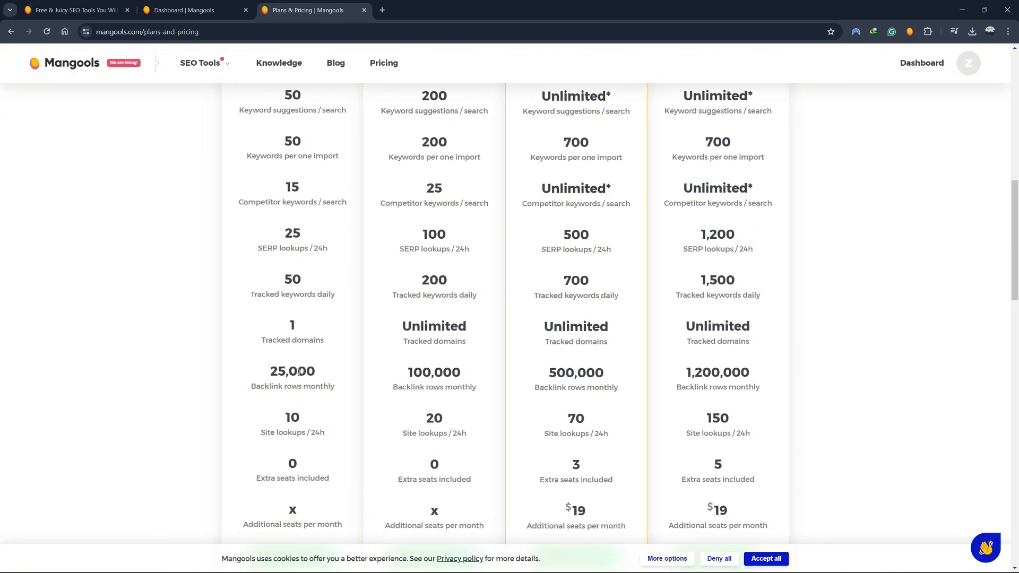
left_click_drag(263, 379, 320, 379)
left_click(268, 415)
scroll(451, 366, "up", 1)
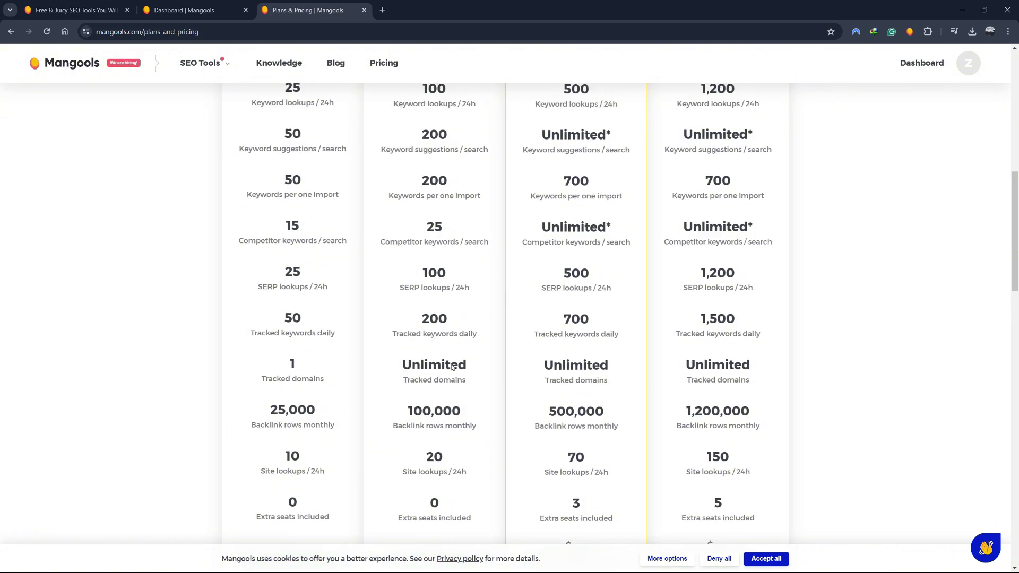
scroll(451, 366, "up", 3)
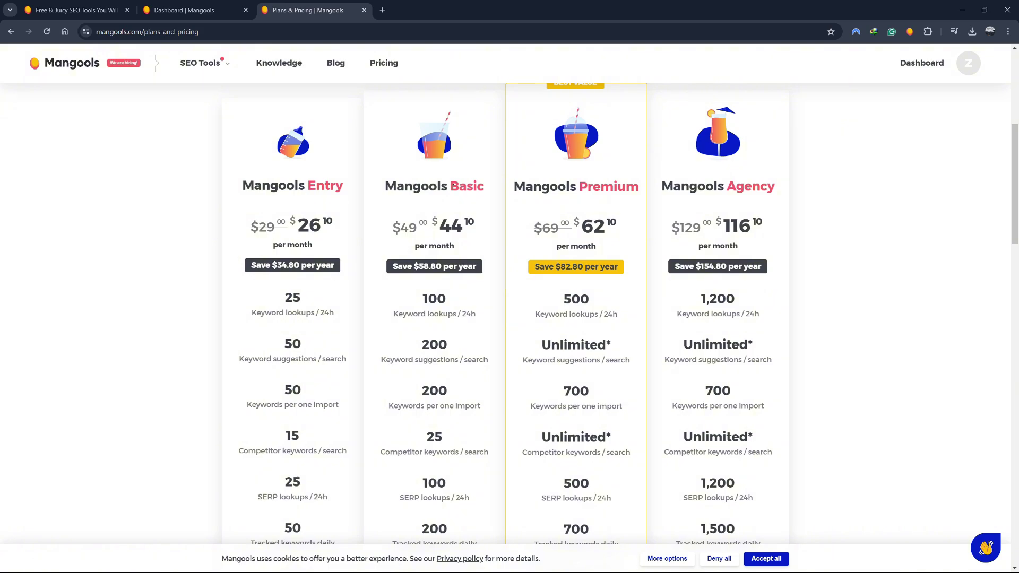
left_click_drag(450, 186, 483, 191)
left_click_drag(440, 226, 468, 232)
left_click(487, 240)
scroll(490, 242, "down", 2)
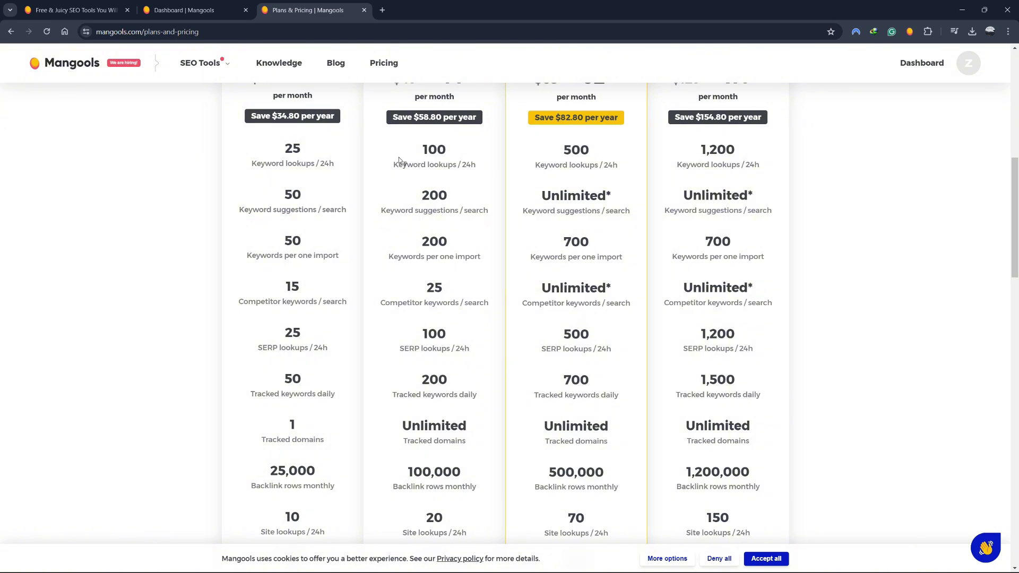
mouse_move(433, 358)
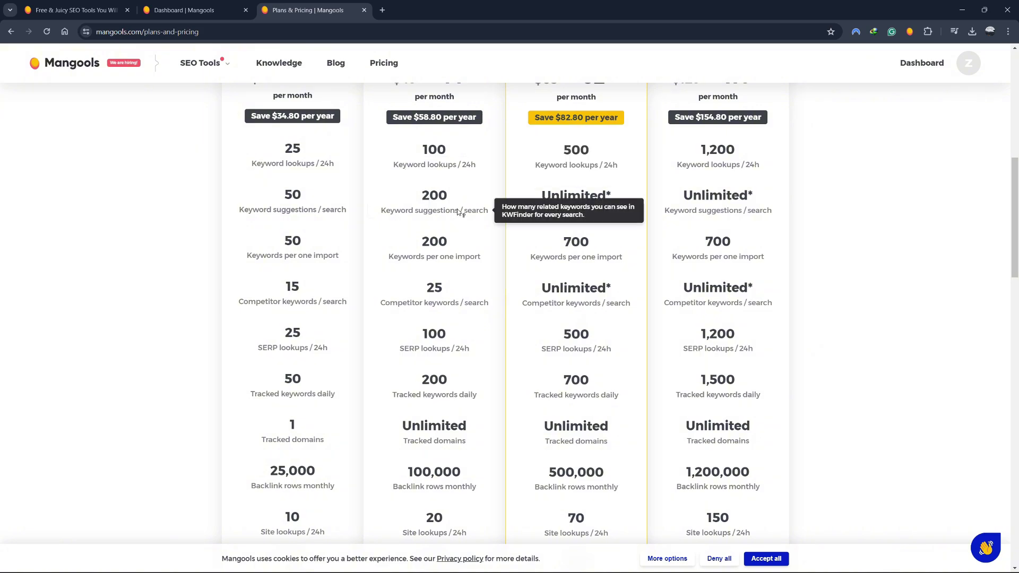
scroll(480, 197, "down", 1)
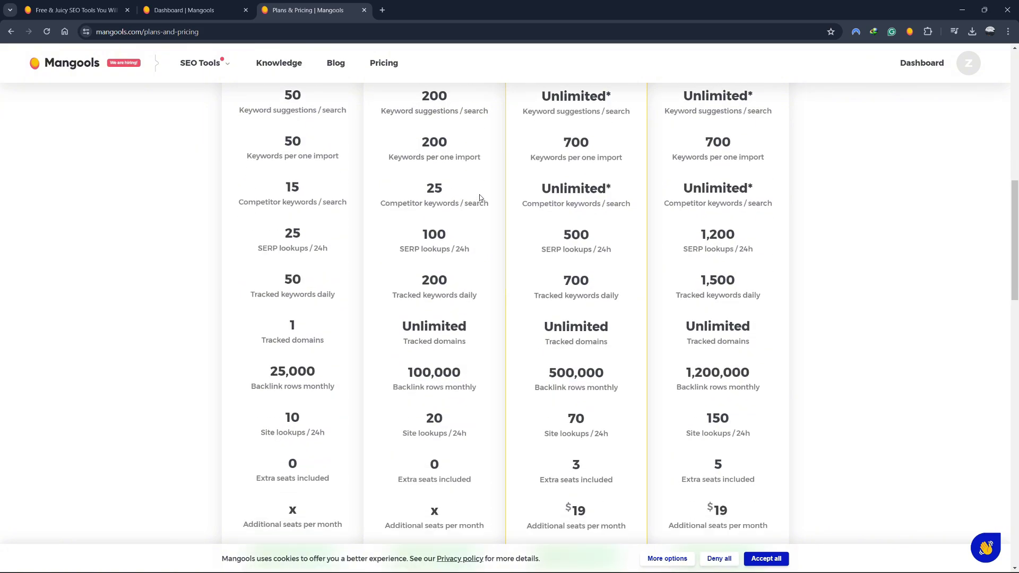
left_click_drag(408, 372, 461, 373)
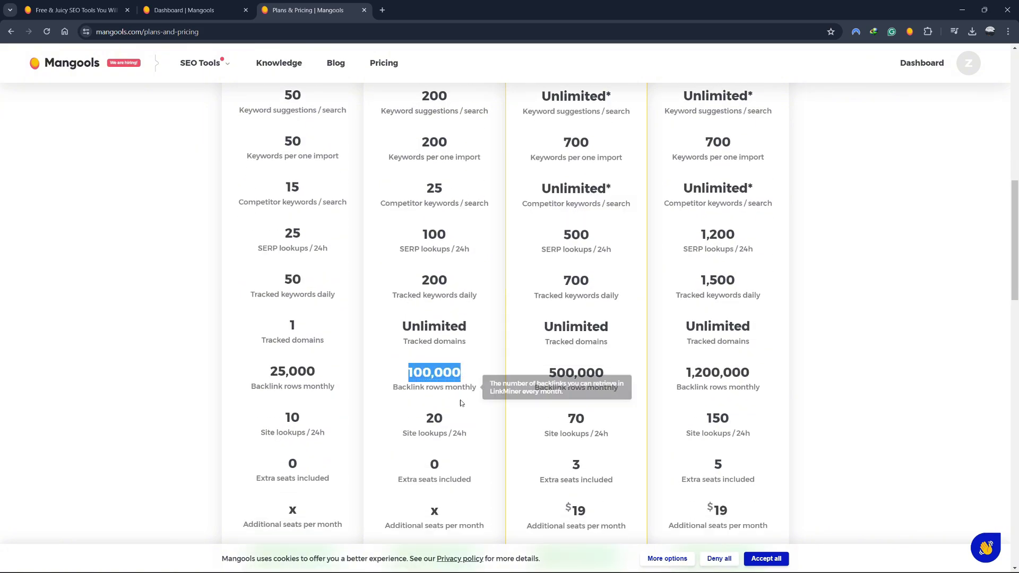
left_click(467, 413)
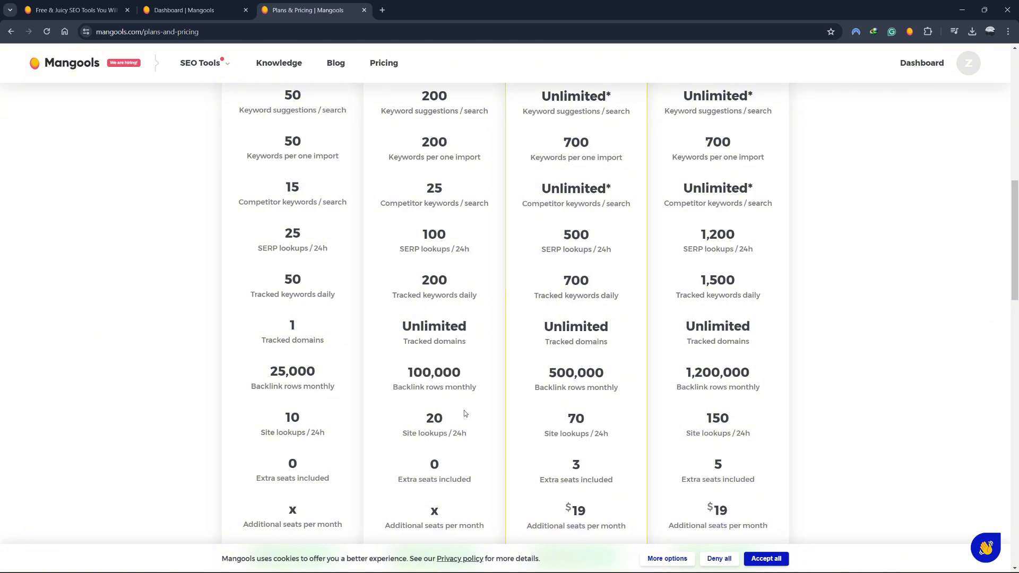
scroll(563, 344, "up", 2)
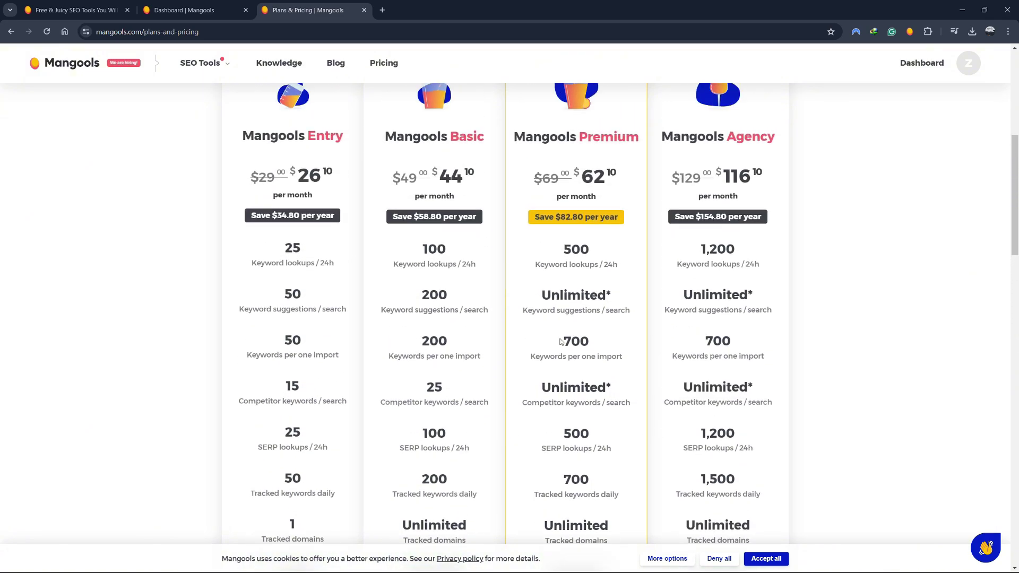
scroll(618, 332, "up", 1)
scroll(619, 329, "up", 1)
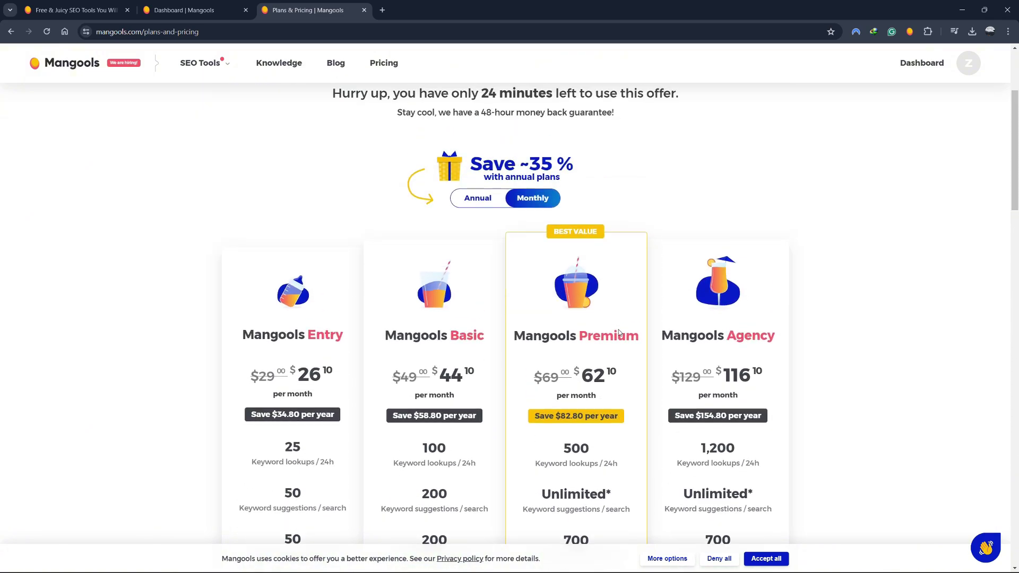
scroll(619, 330, "down", 1)
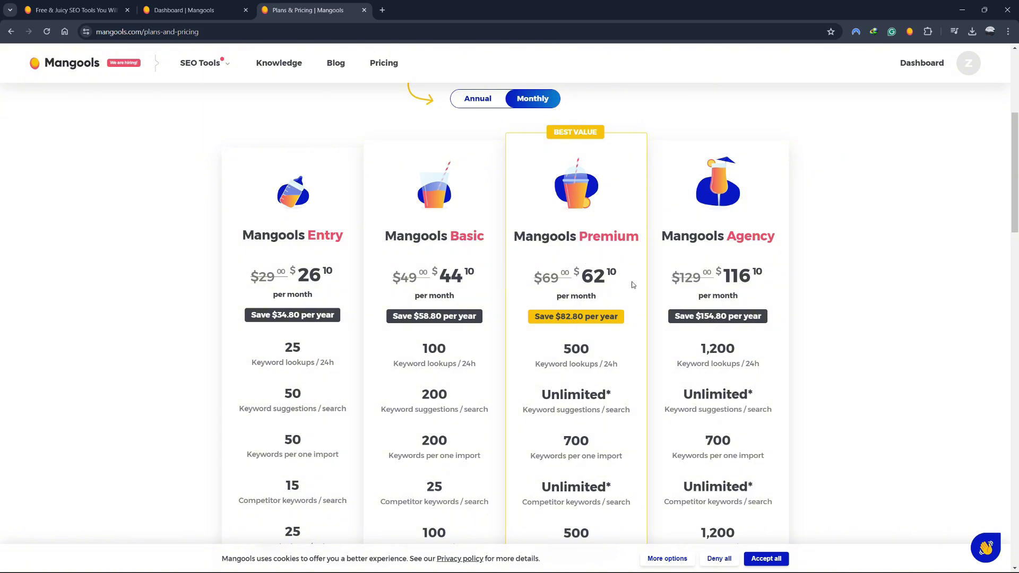
scroll(604, 253, "down", 2)
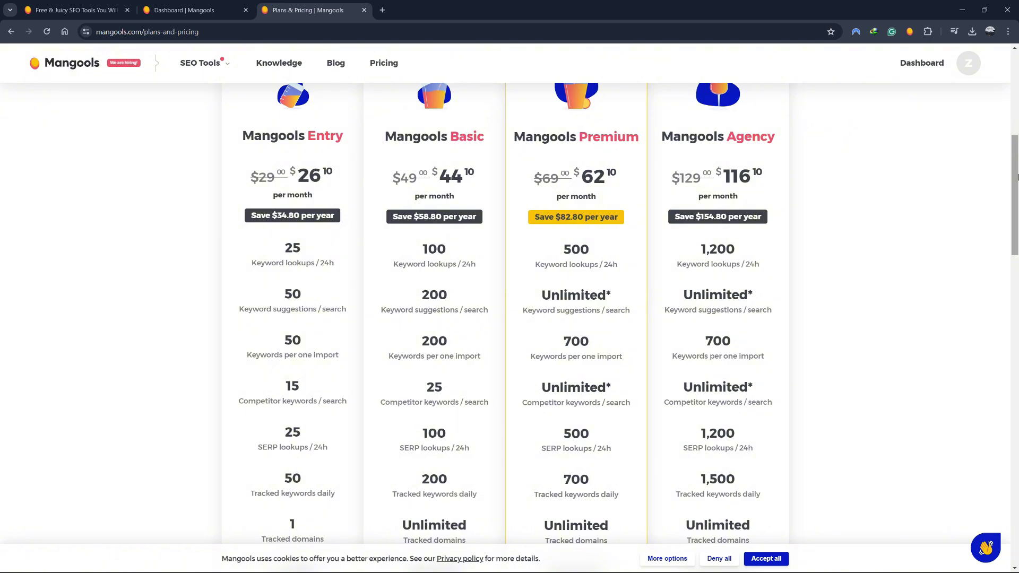
left_click_drag(1016, 177, 1016, 203)
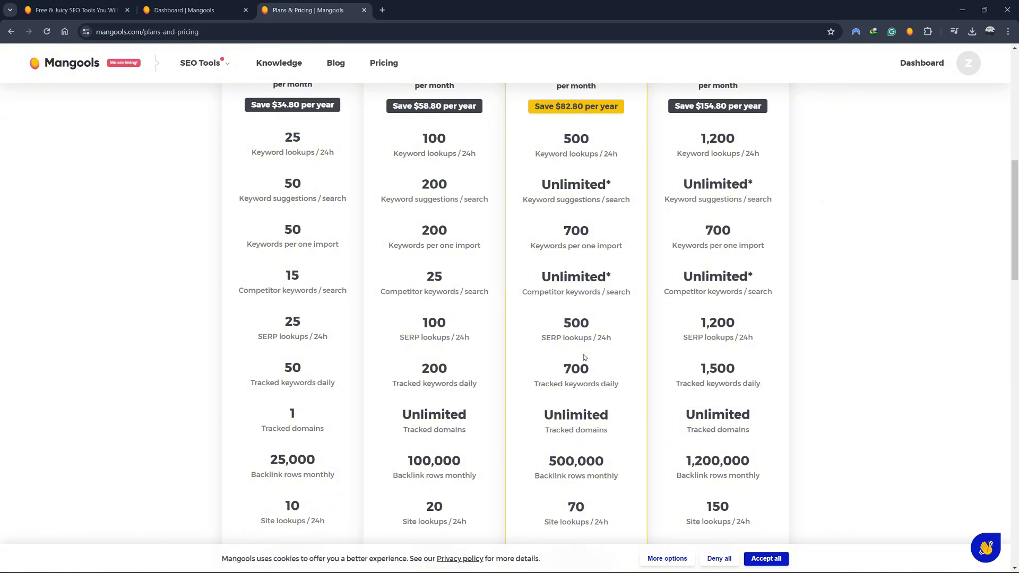
left_click_drag(559, 455, 577, 464)
left_click(619, 467)
left_click_drag(561, 505, 597, 507)
left_click(605, 500)
scroll(606, 498, "up", 2)
scroll(632, 316, "up", 2)
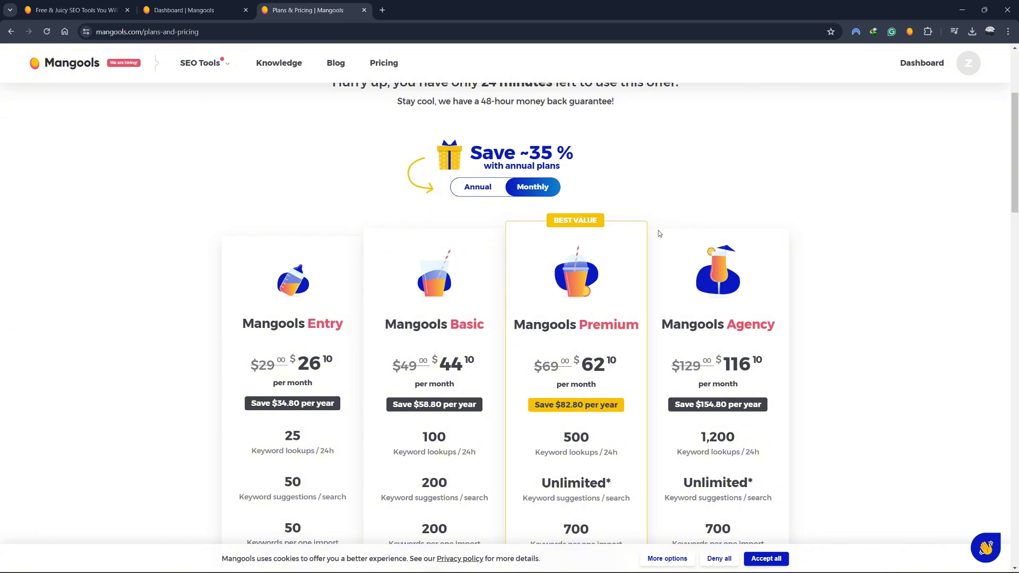
scroll(658, 233, "down", 1)
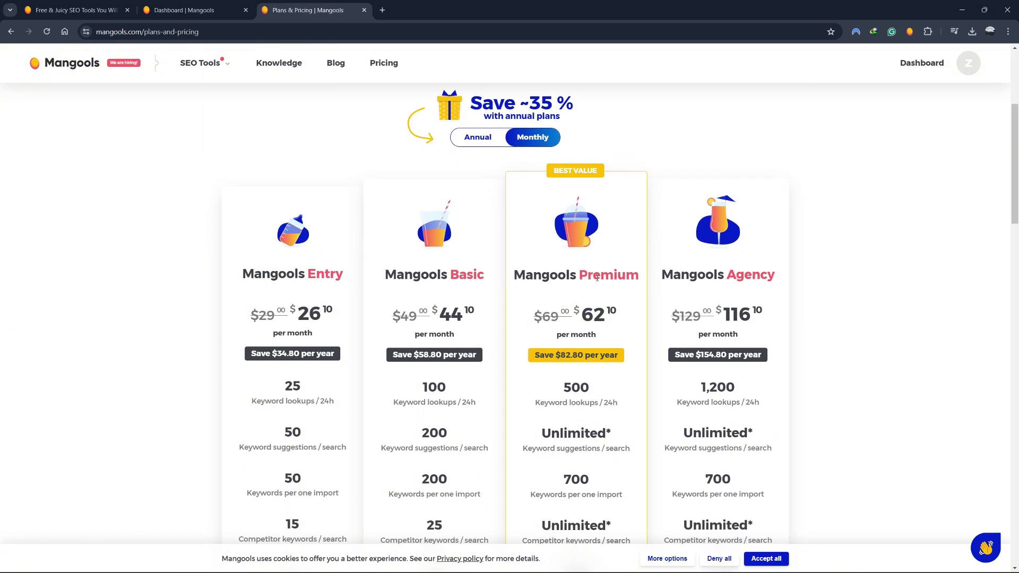
scroll(596, 276, "down", 2)
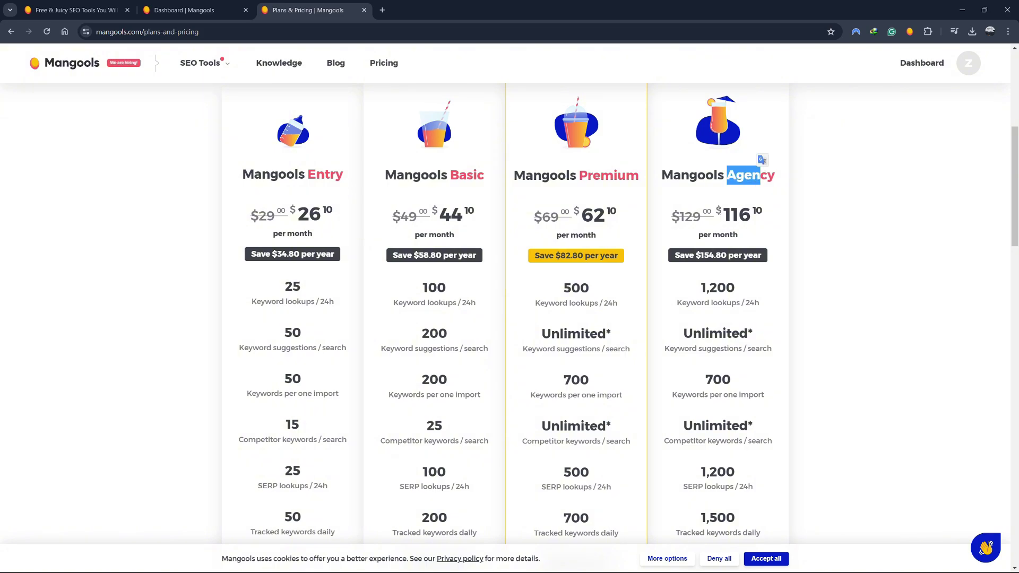
left_click_drag(723, 215, 746, 215)
left_click(810, 230)
scroll(810, 230, "down", 3)
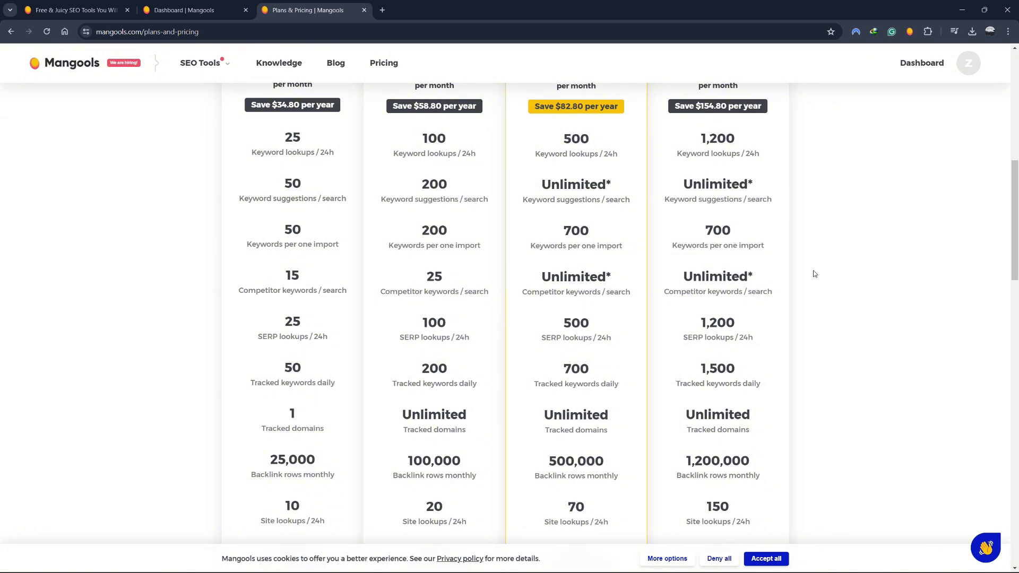
left_click_drag(698, 372, 734, 370)
left_click_drag(686, 462, 761, 467)
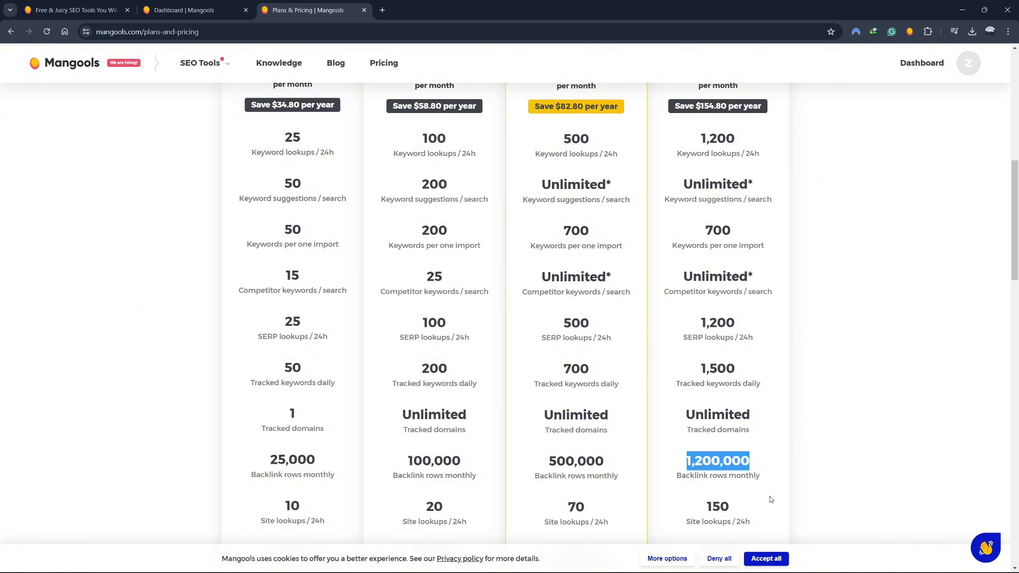
left_click(770, 495)
left_click_drag(705, 507, 735, 512)
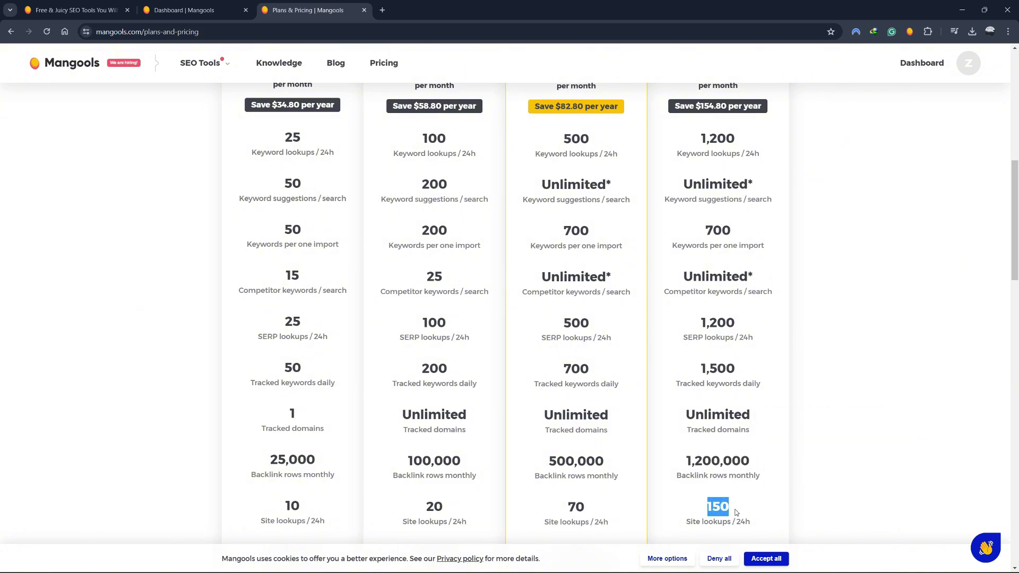
left_click(737, 513)
scroll(782, 443, "down", 1)
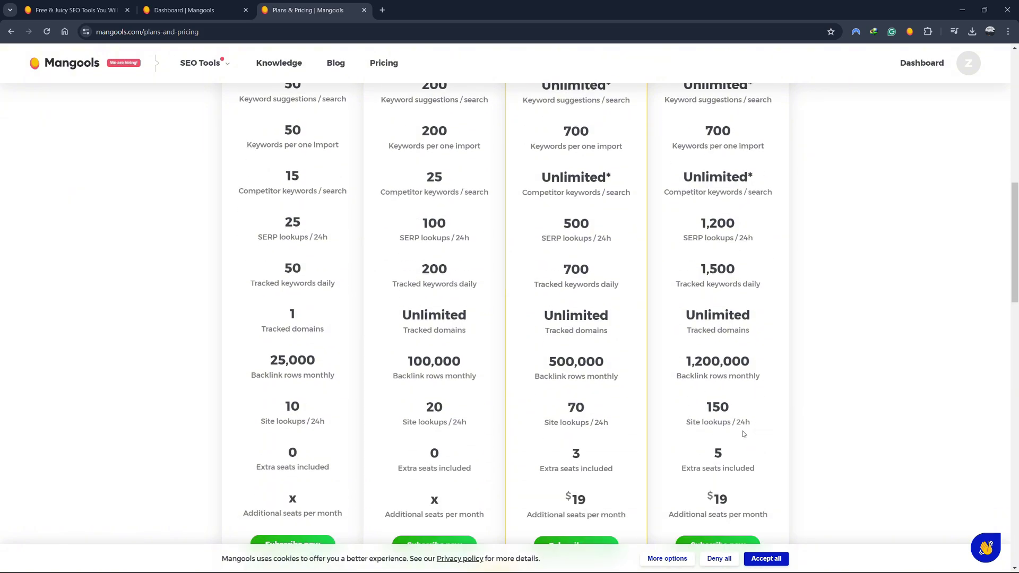
scroll(706, 389, "down", 1)
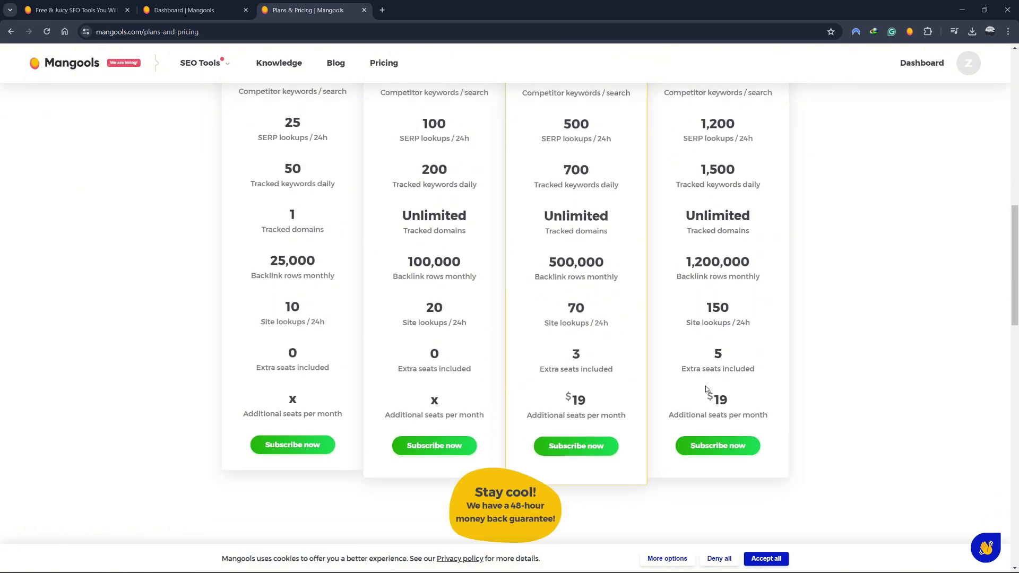
scroll(706, 386, "down", 2)
scroll(705, 385, "up", 3)
scroll(705, 386, "up", 3)
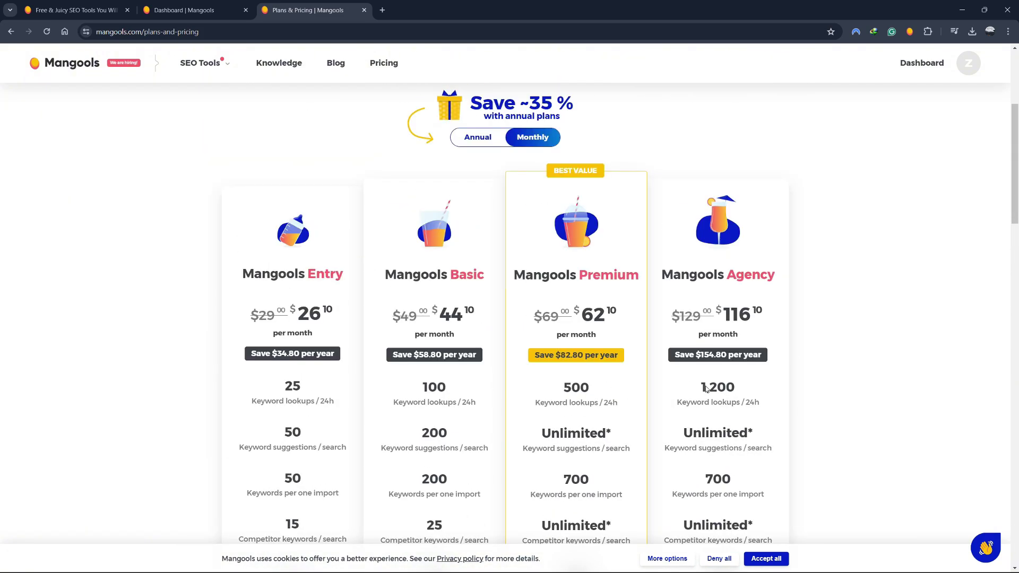
scroll(705, 389, "up", 3)
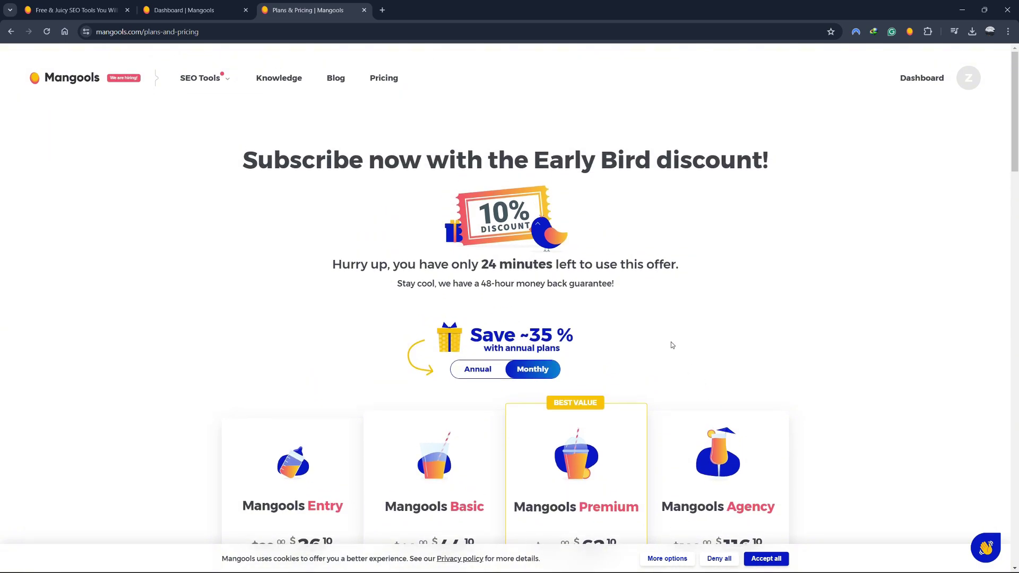
- Close the Plans & Pricing tab with Ctrl+W to reveal the Mangools homepage
key("ctrl+w")
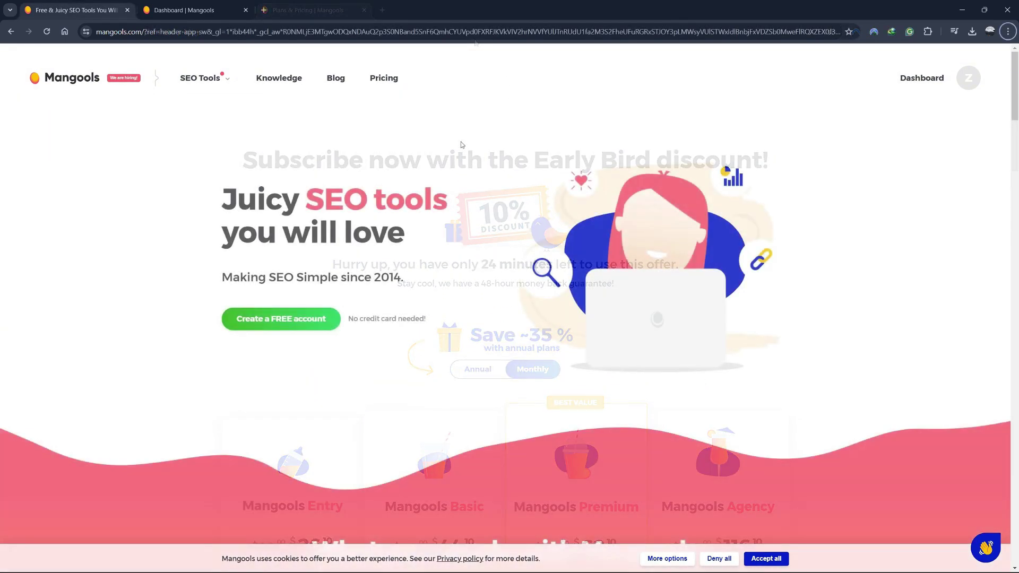